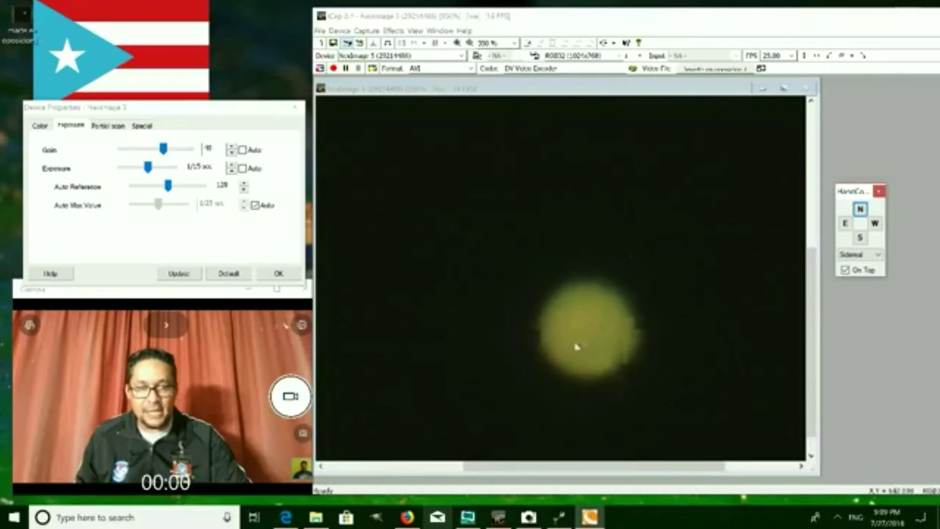
Nudge the telescope west, east, north and south at the sidereal rate to keep the planet inside the live frame
left_click(577, 347)
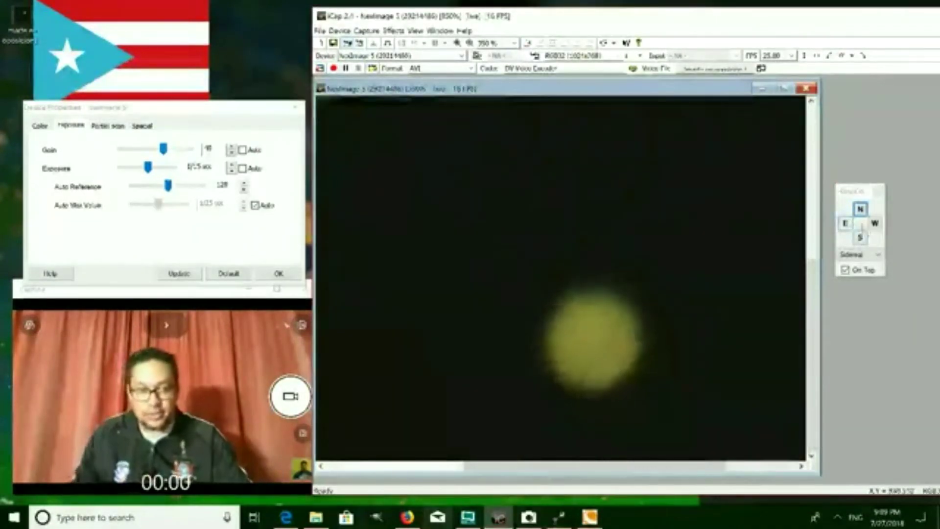
left_click(875, 224)
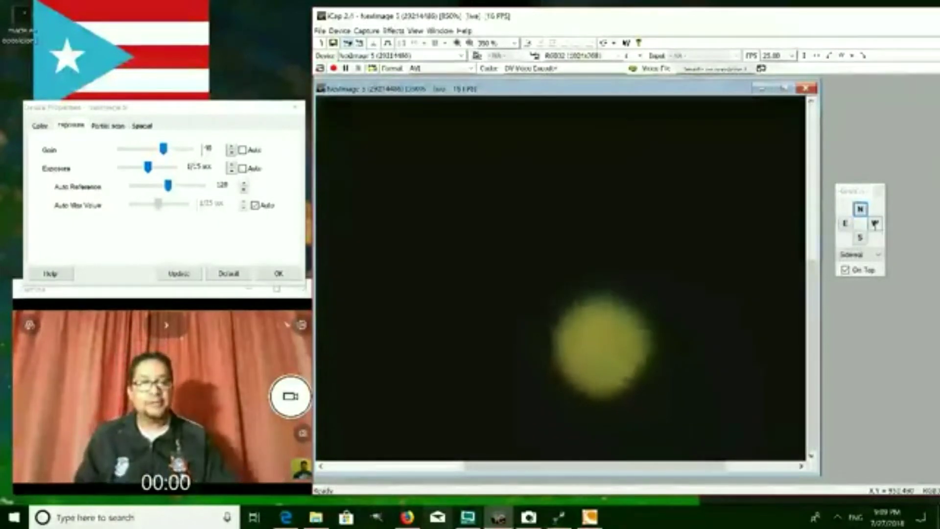
left_click(844, 224)
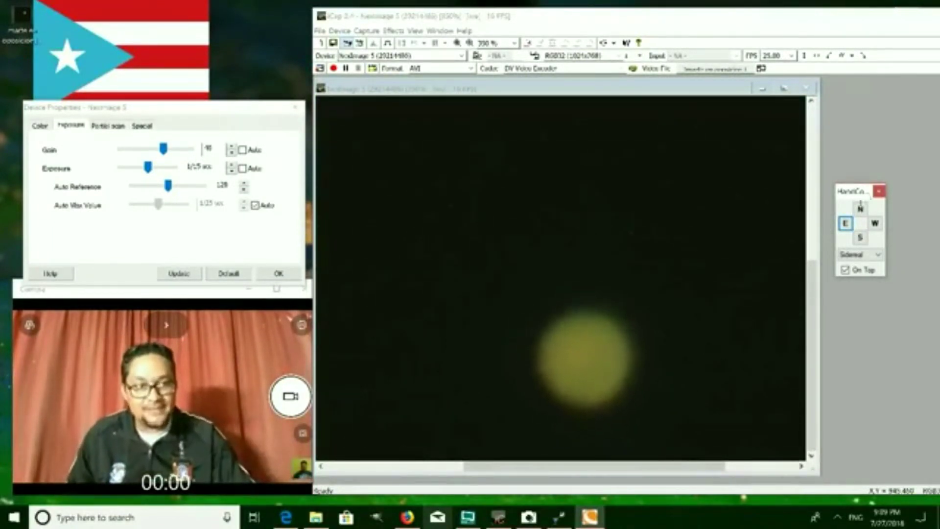
left_click(860, 209)
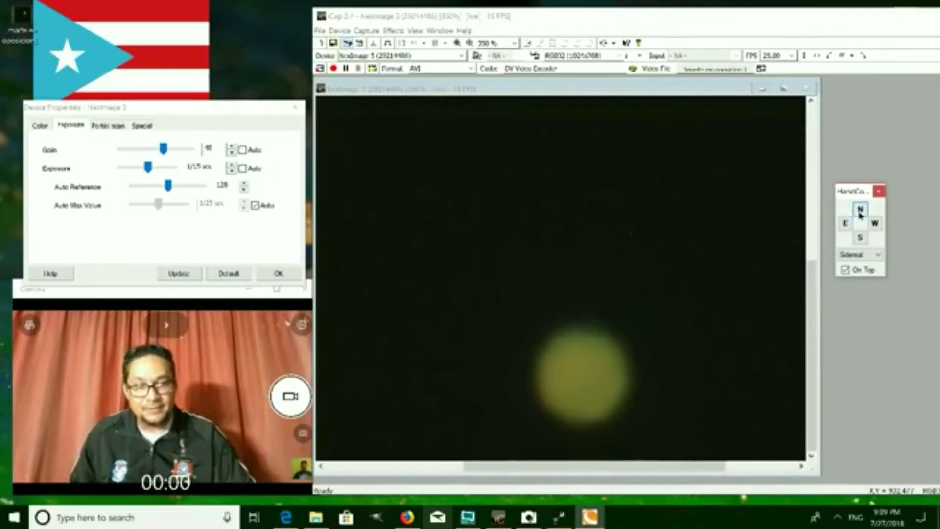
left_click(859, 238)
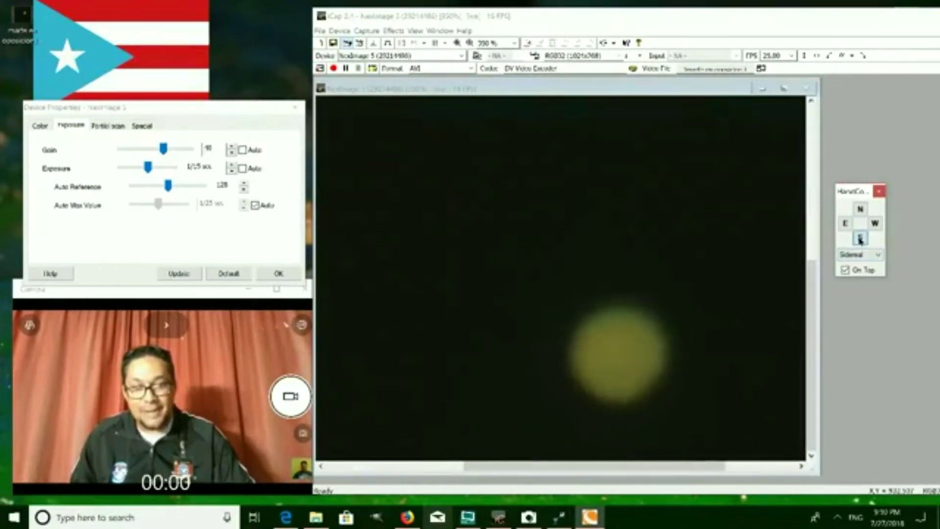
Bring the drifting planet back towards the middle of the live frame with east, north, south and north nudges
left_click(844, 224)
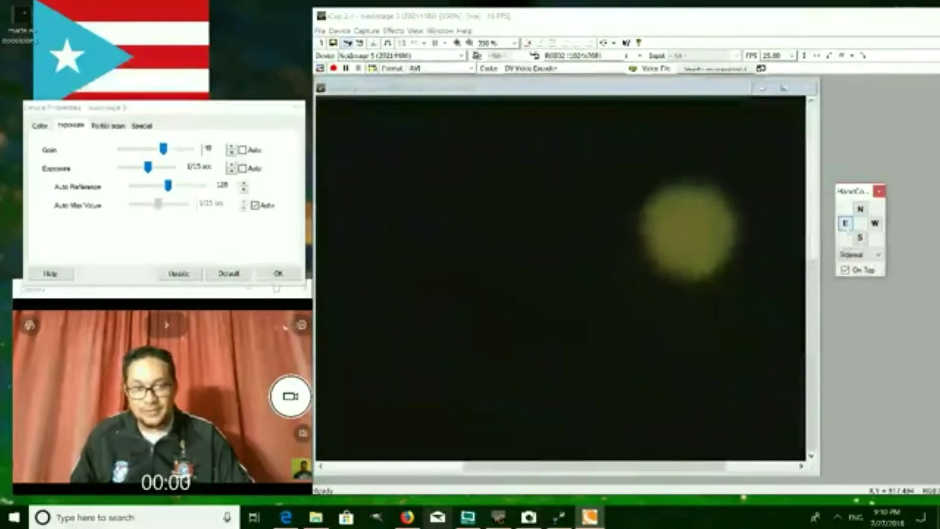
left_click(861, 210)
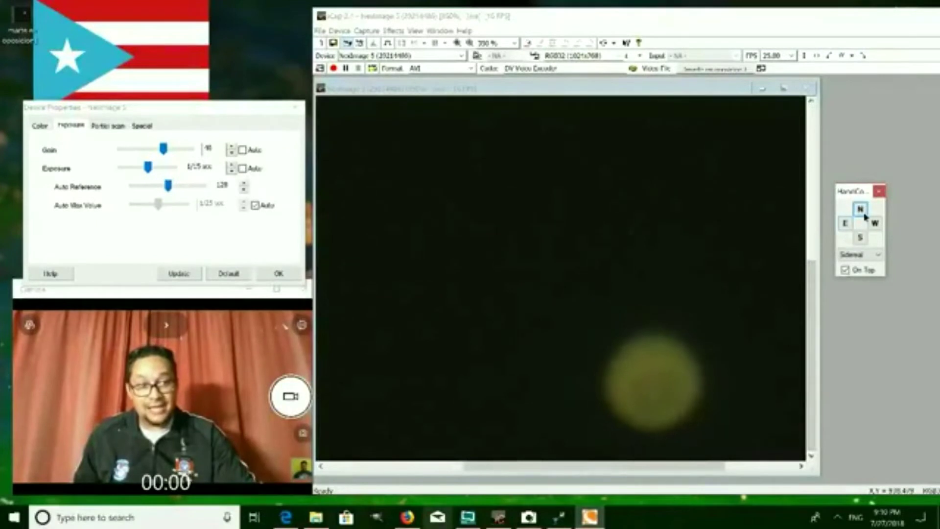
left_click(865, 243)
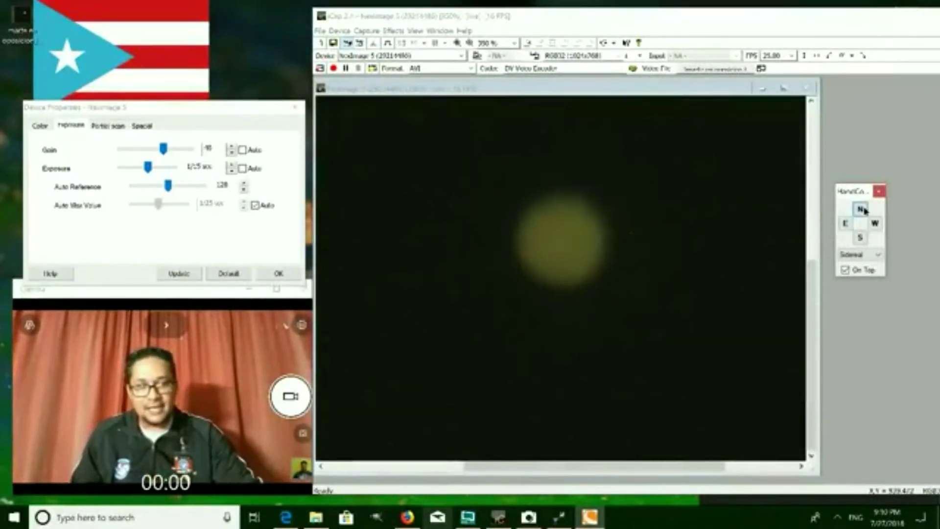
left_click(861, 209)
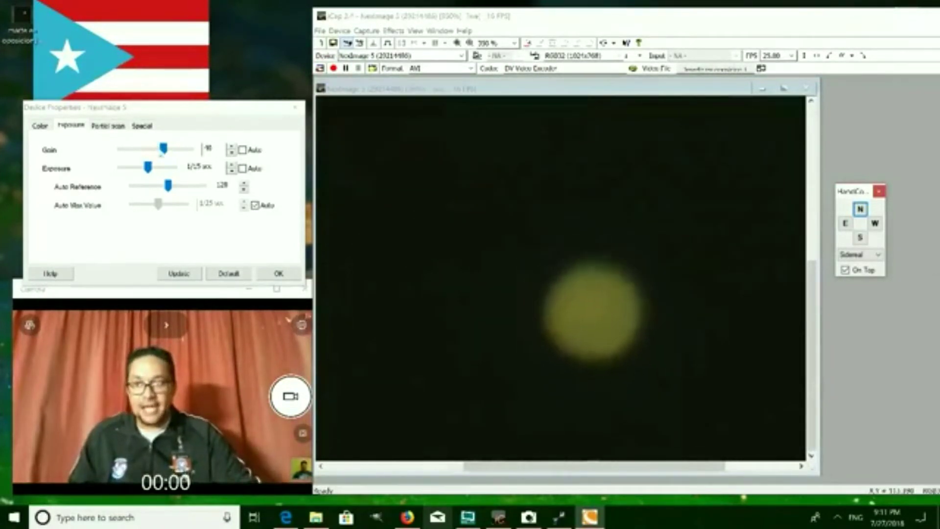
Set the camera gain to 29 and reposition the planet with east, south, east and north nudges
mouse_move(162, 152)
left_mouse_down()
mouse_move(172, 154)
mouse_move(150, 156)
left_mouse_up()
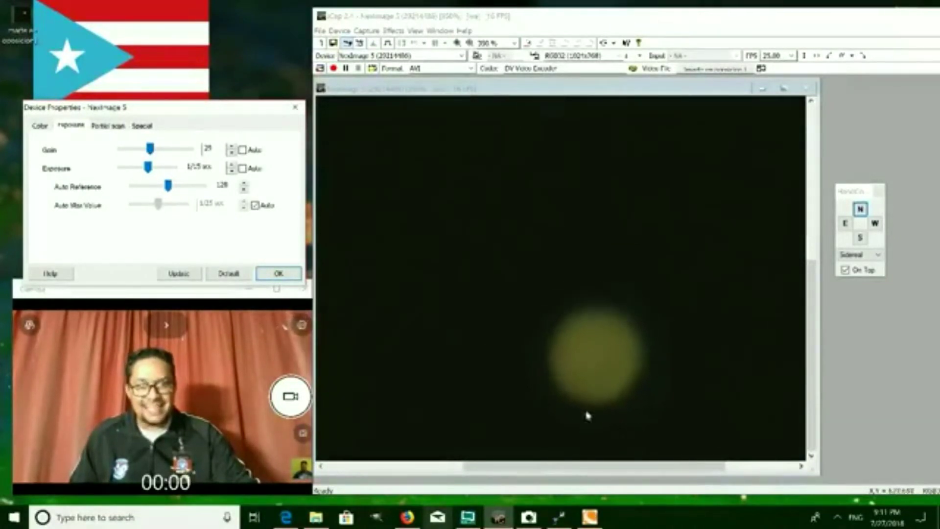
left_click(843, 224)
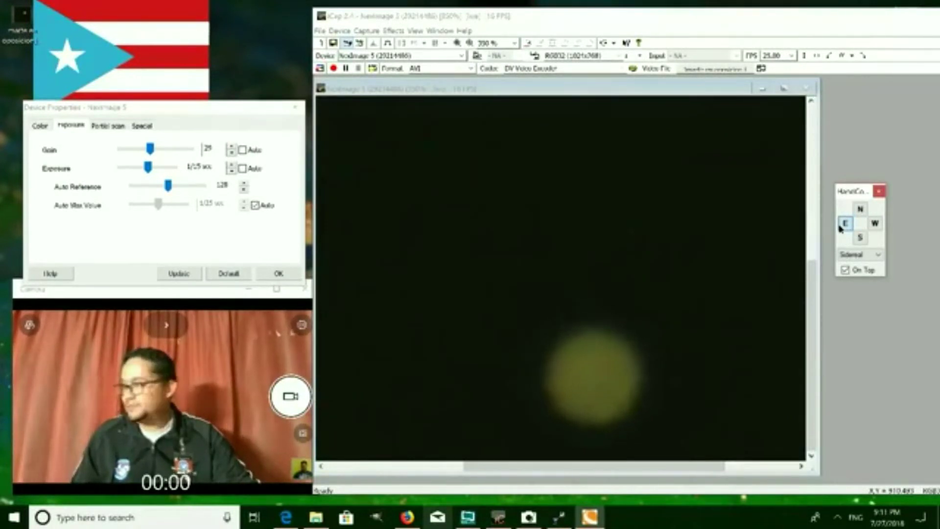
left_click(860, 242)
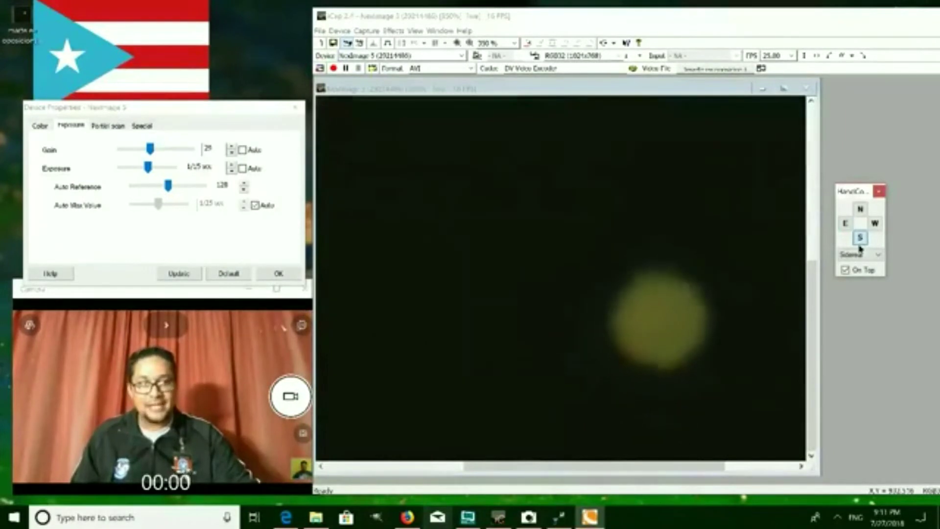
left_click(845, 223)
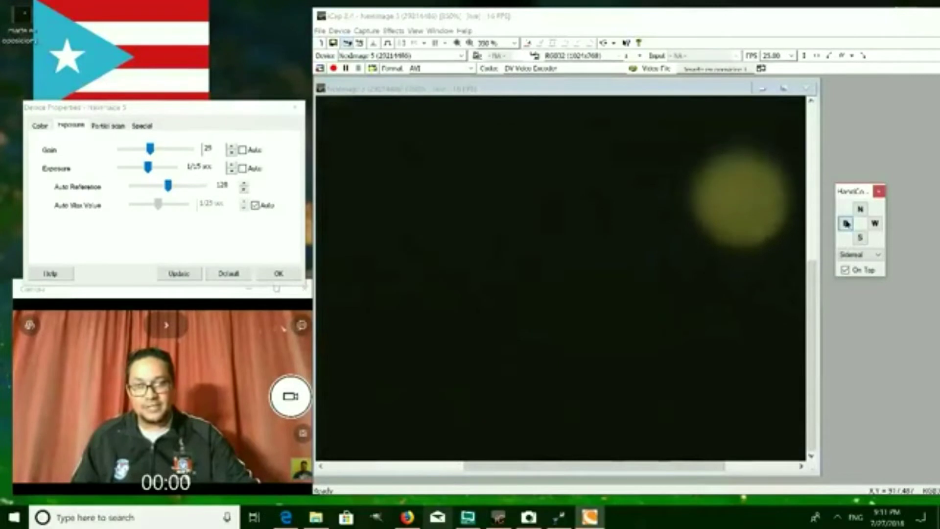
left_click(860, 209)
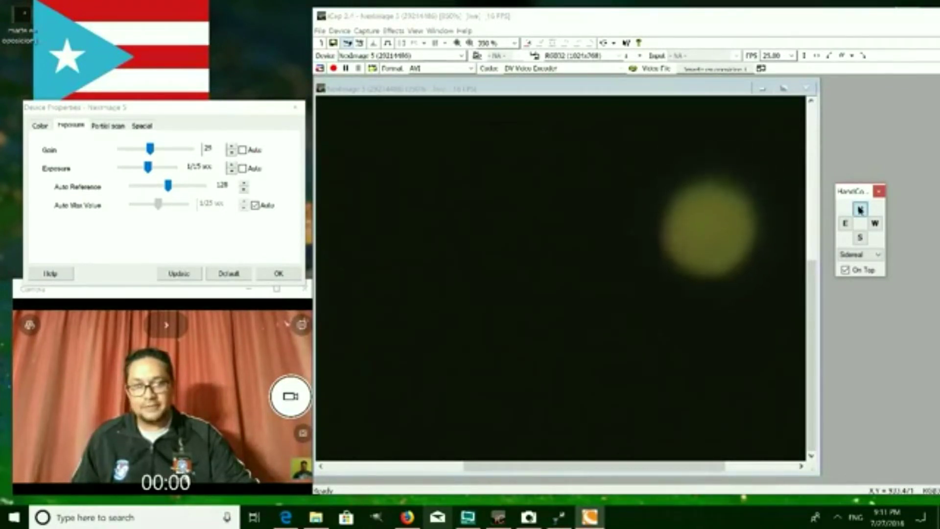
Recentre the planet with south, north and east nudges at 4 * sidereal, and return the slew rate to Sidereal
left_click(860, 254)
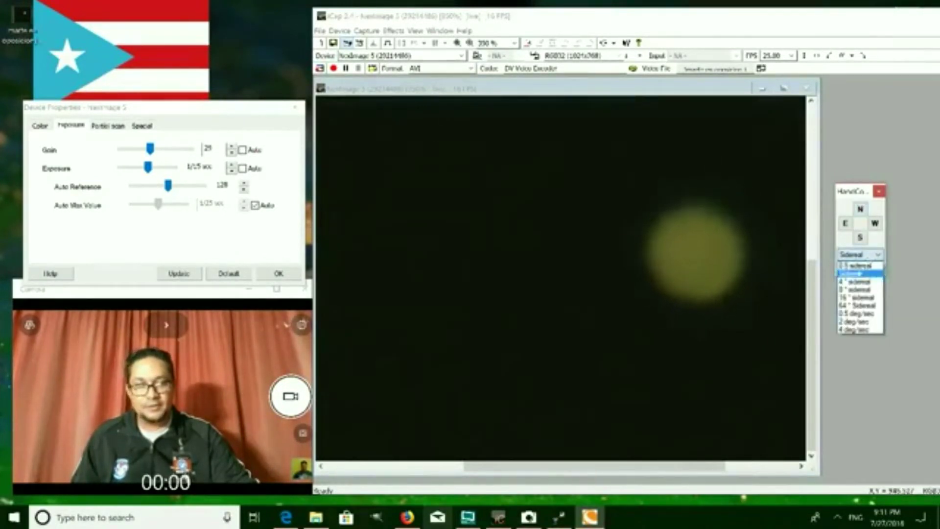
left_click(857, 275)
left_click(860, 238)
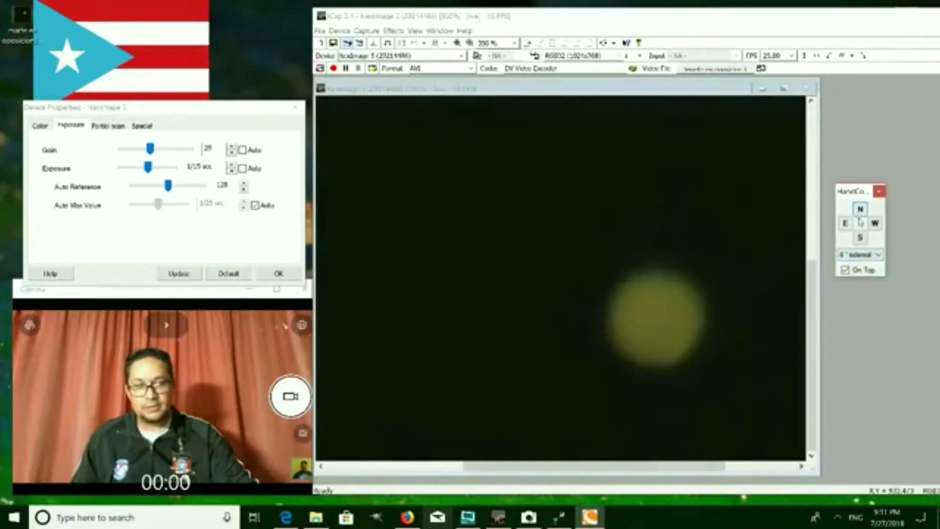
left_click(860, 210)
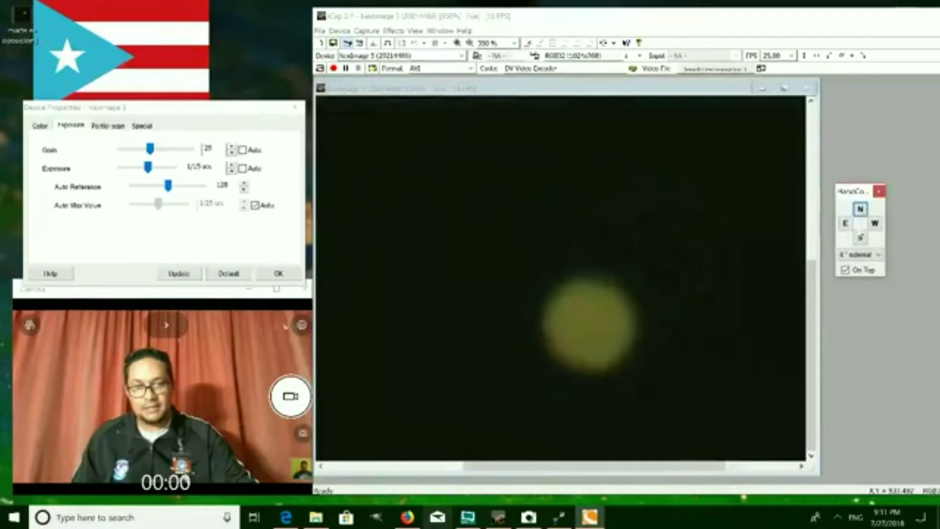
left_click(846, 224)
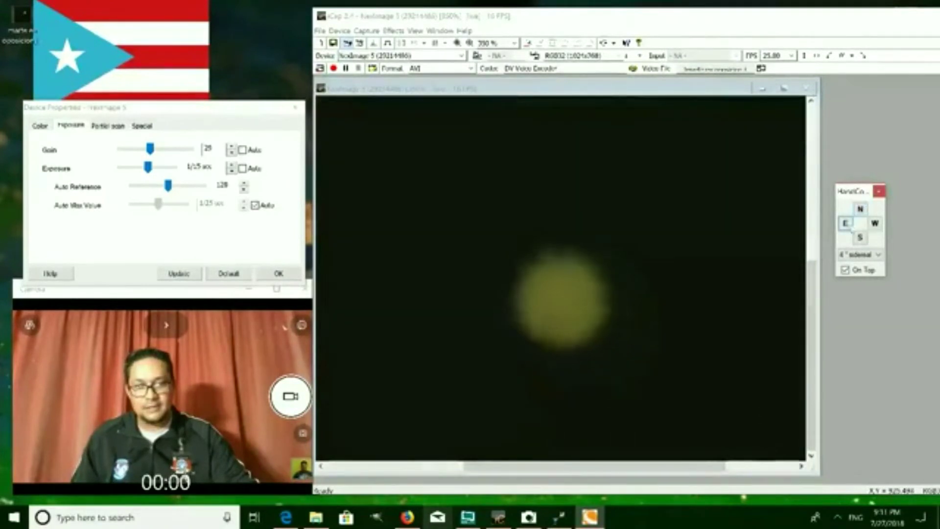
left_click(859, 255)
left_click(859, 273)
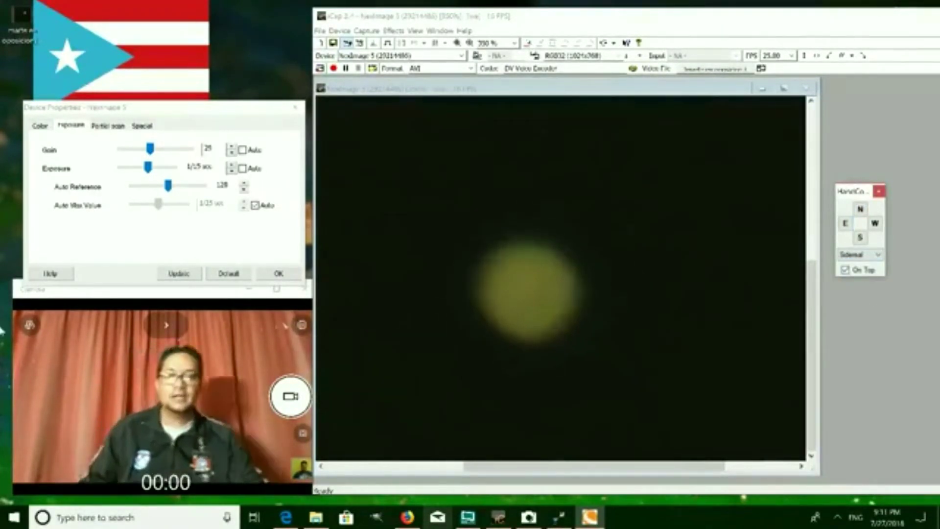
Set the exposure to 1/18 sec and the gain to 43, and correct the planet's position with east, north, south and east nudges
left_click_drag(148, 167, 144, 169)
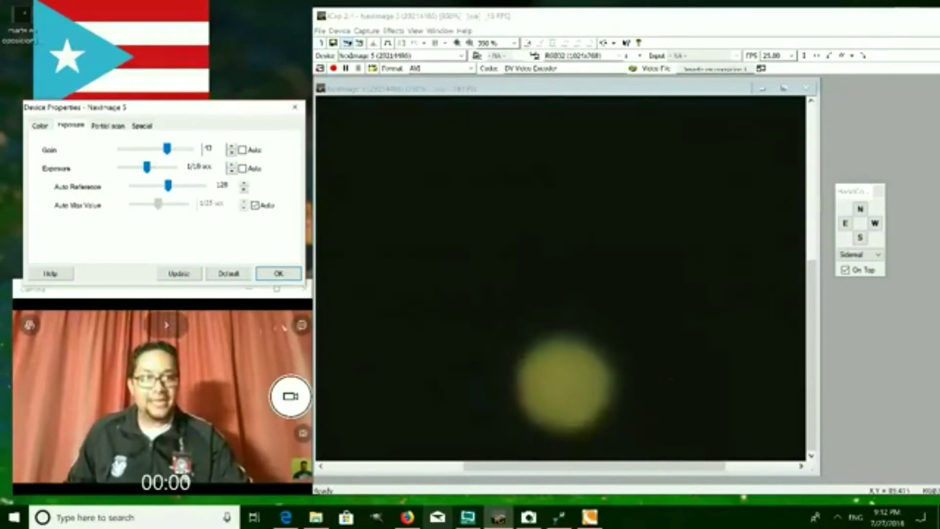
left_click(844, 223)
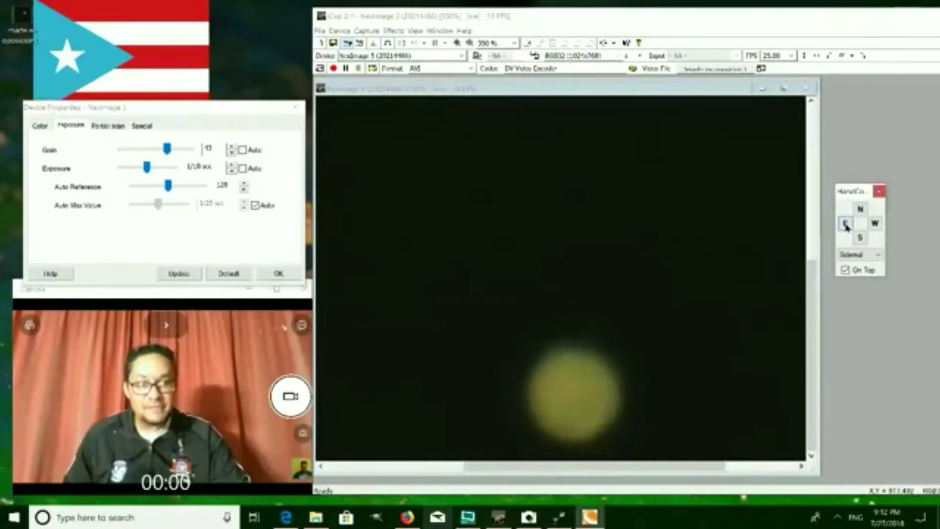
left_click(860, 209)
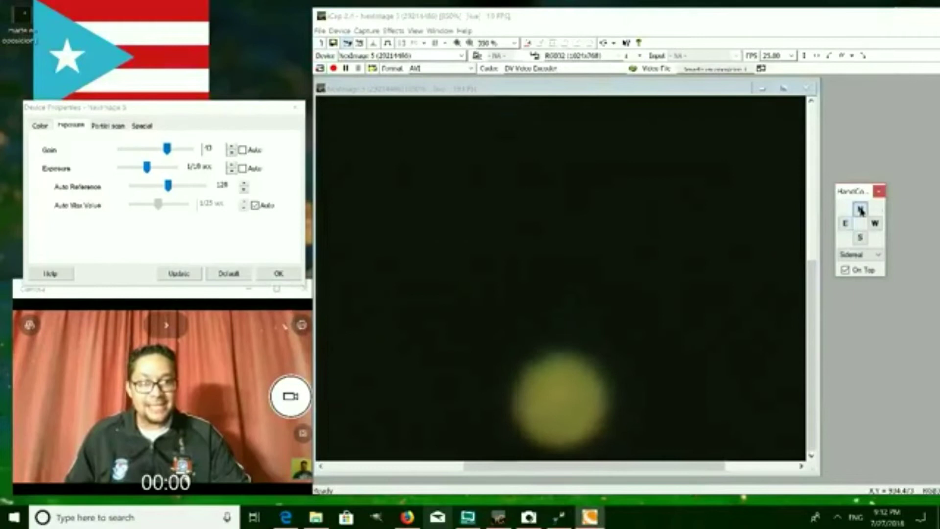
left_click(861, 240)
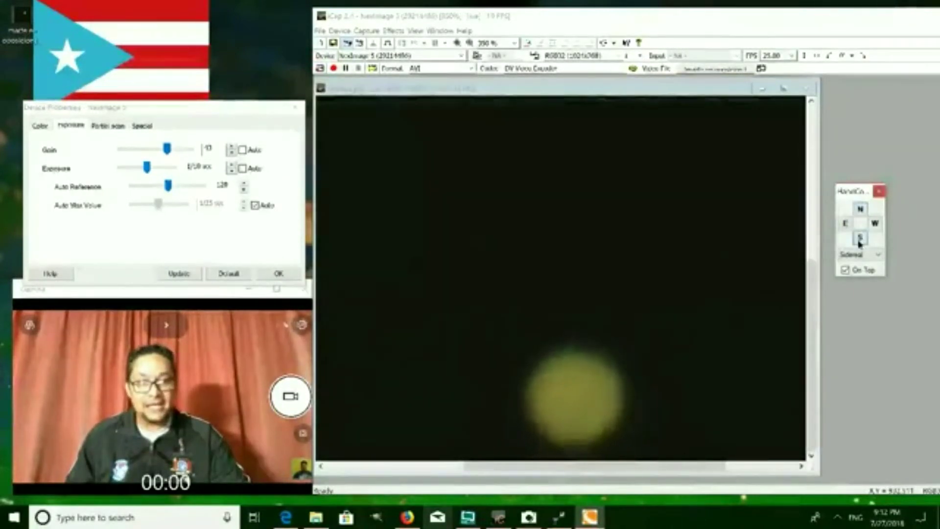
left_click(845, 223)
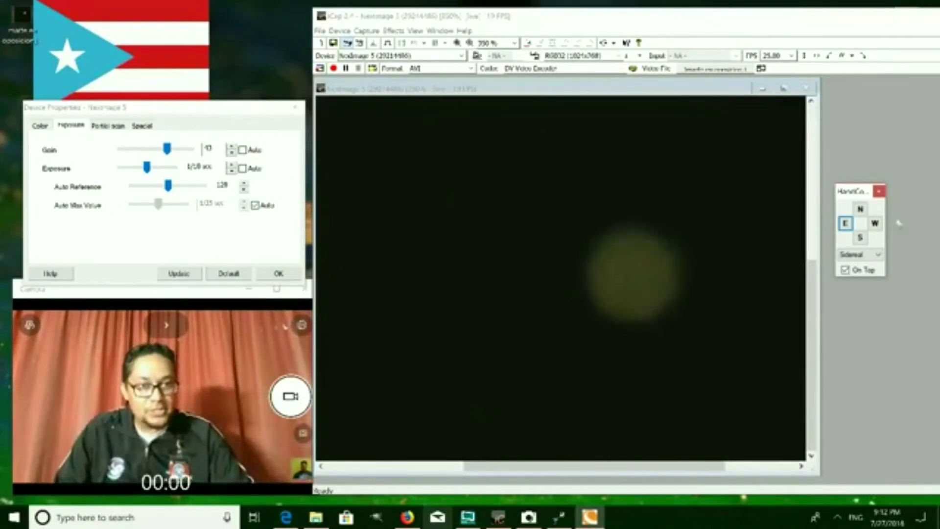
Keep the planet near the centre of the live frame with further nudges east and north
left_click(845, 224)
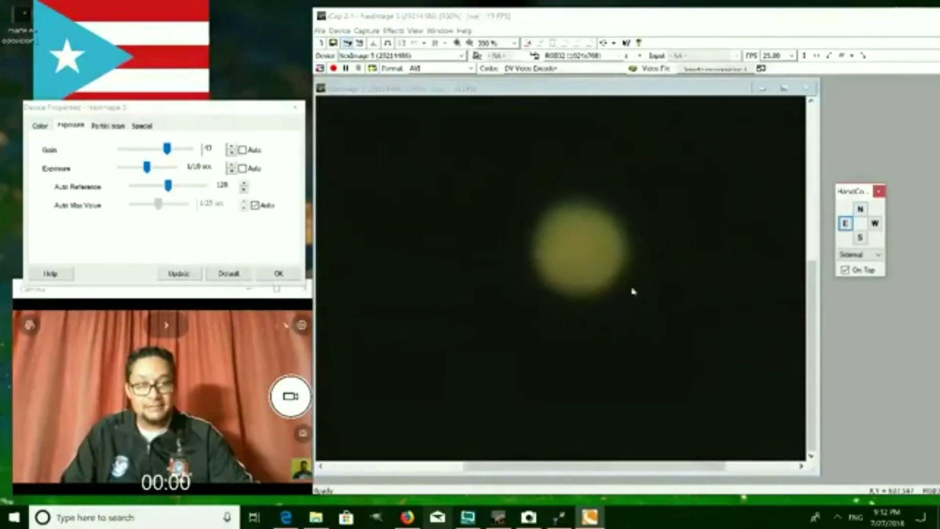
left_click(859, 210)
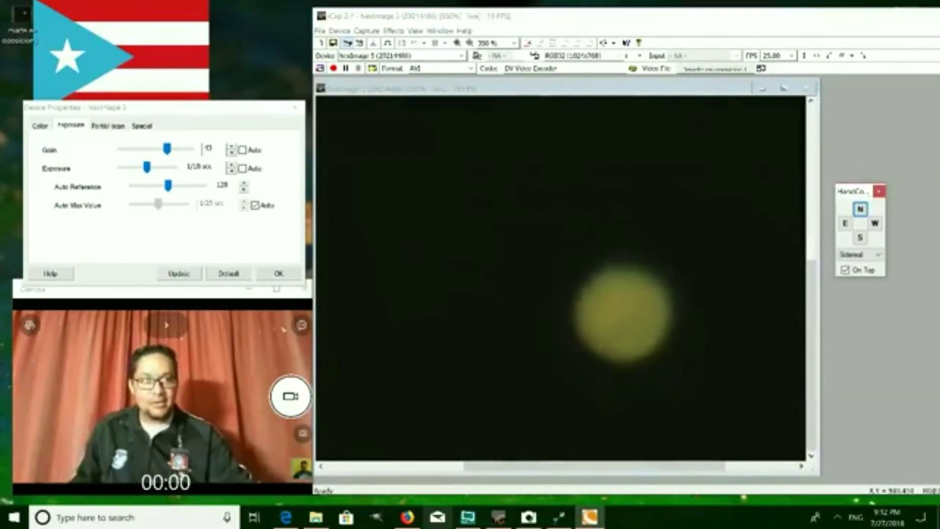
left_click(847, 227)
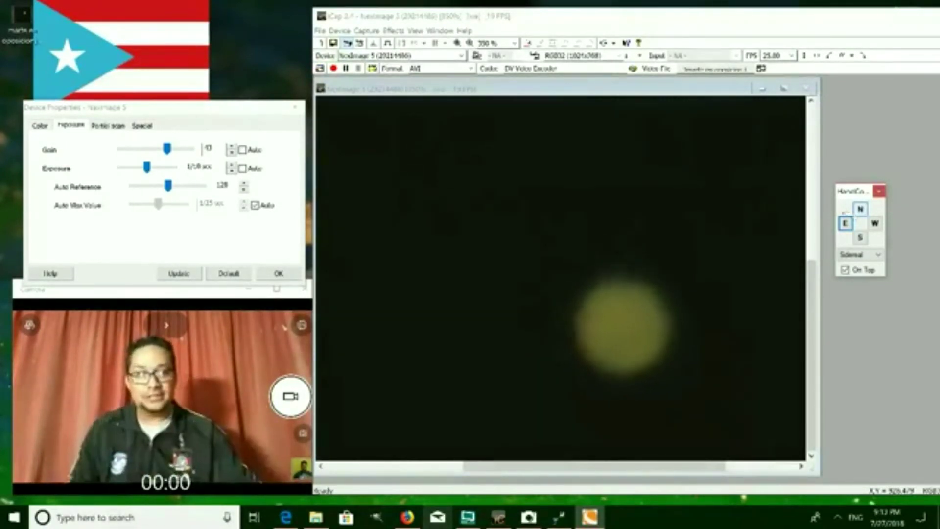
left_click(845, 225)
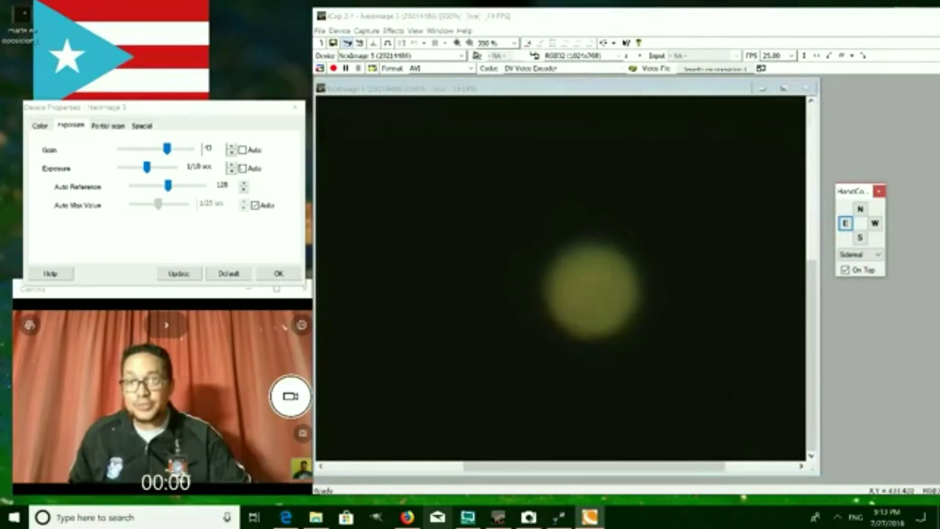
Set the camera gain to 37 and nudge the telescope east to compensate for the planet's drift
left_click_drag(146, 168, 159, 151)
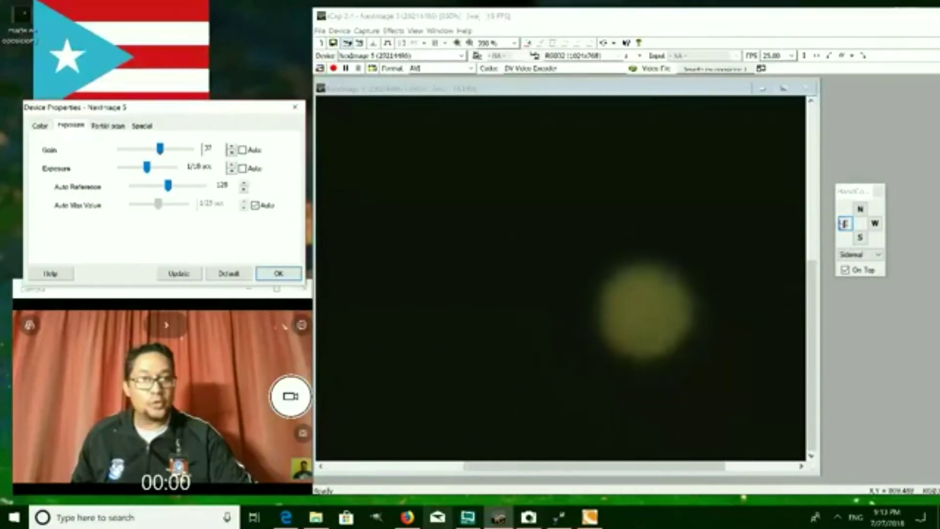
left_click(845, 224)
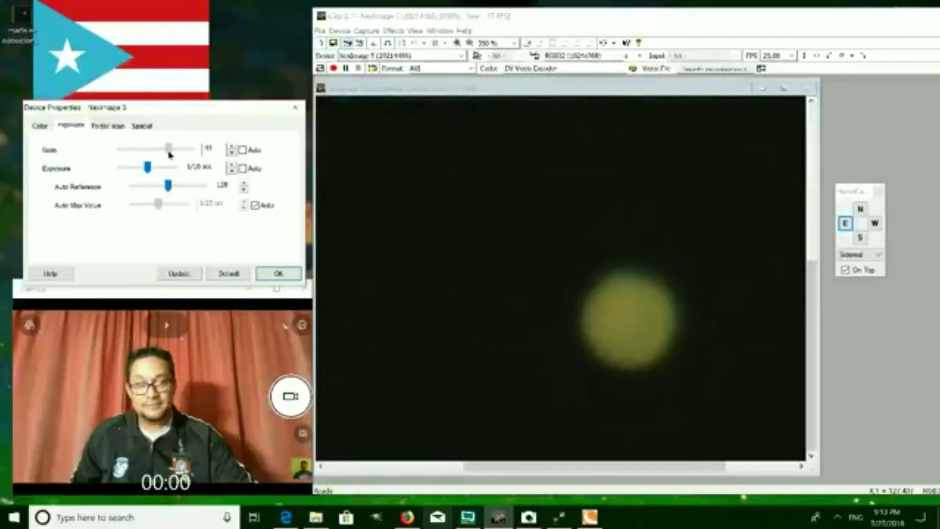
Set the exposure to 1/16 sec and the gain to 42, and recentre the planet with alternating east and north nudges
mouse_move(165, 155)
left_mouse_down()
mouse_move(147, 169)
mouse_move(170, 153)
left_mouse_up()
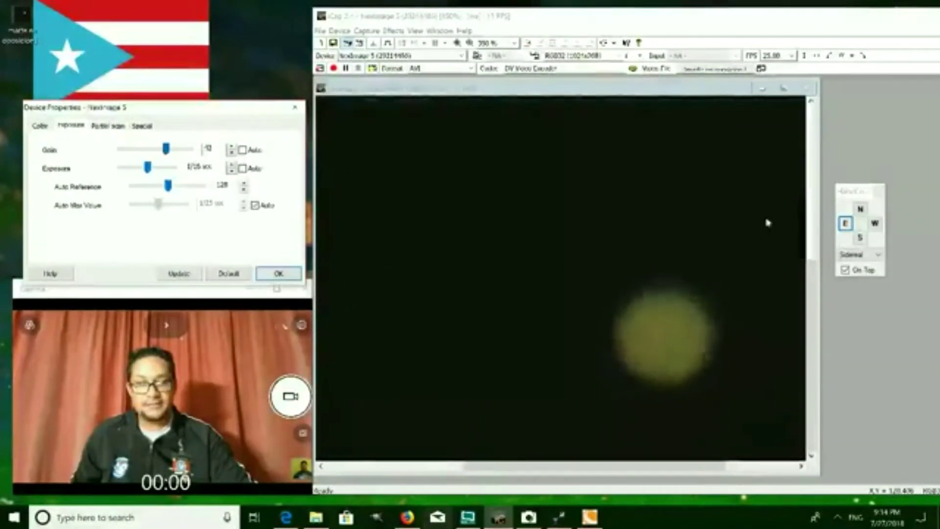
left_click(846, 225)
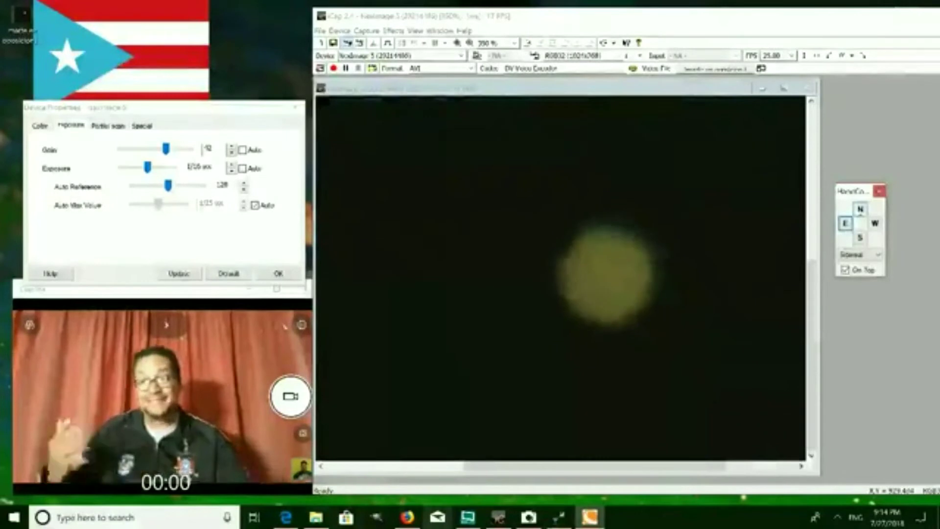
left_click(860, 209)
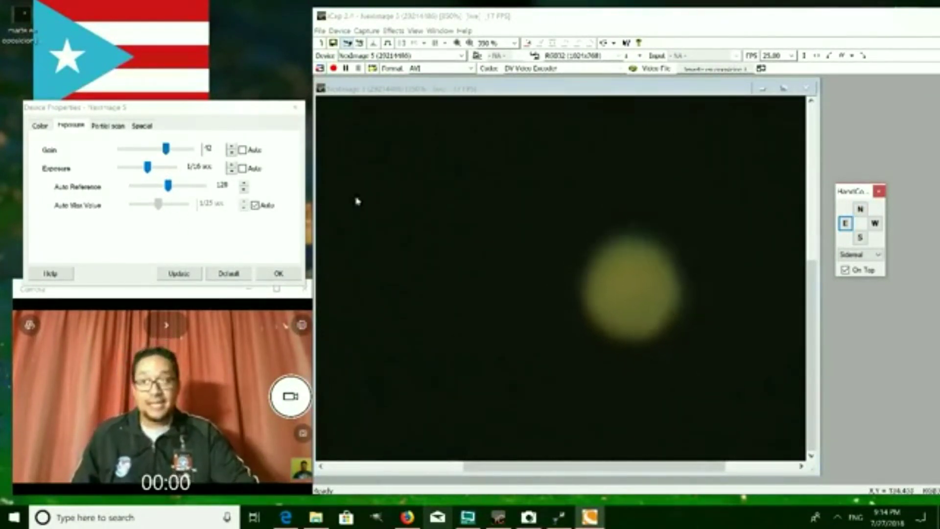
left_click(844, 225)
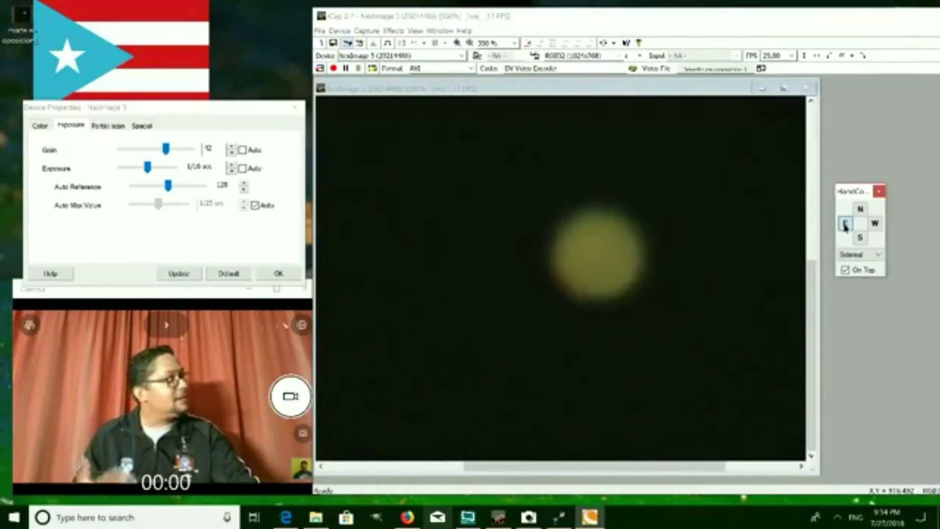
left_click(860, 209)
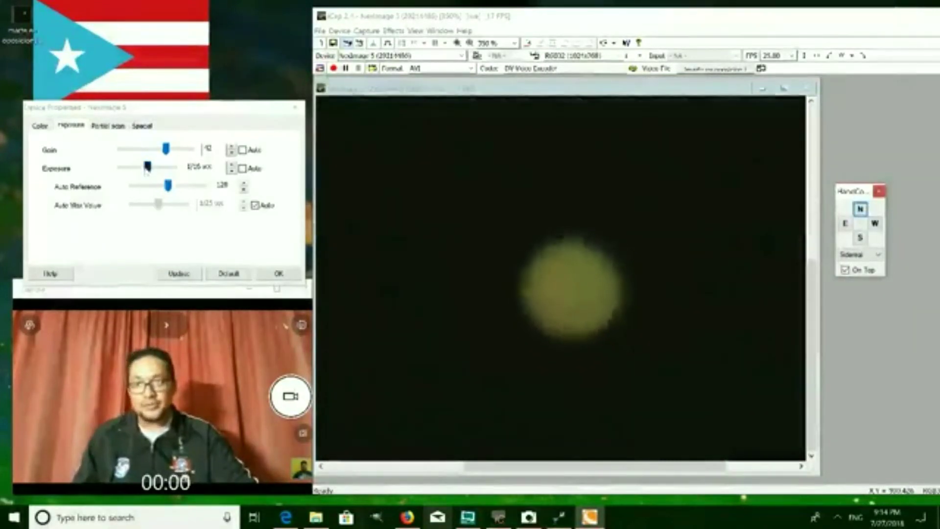
Try a shorter exposure on the planet, and return it to 1/16 sec with the gain at 42
left_click(147, 167)
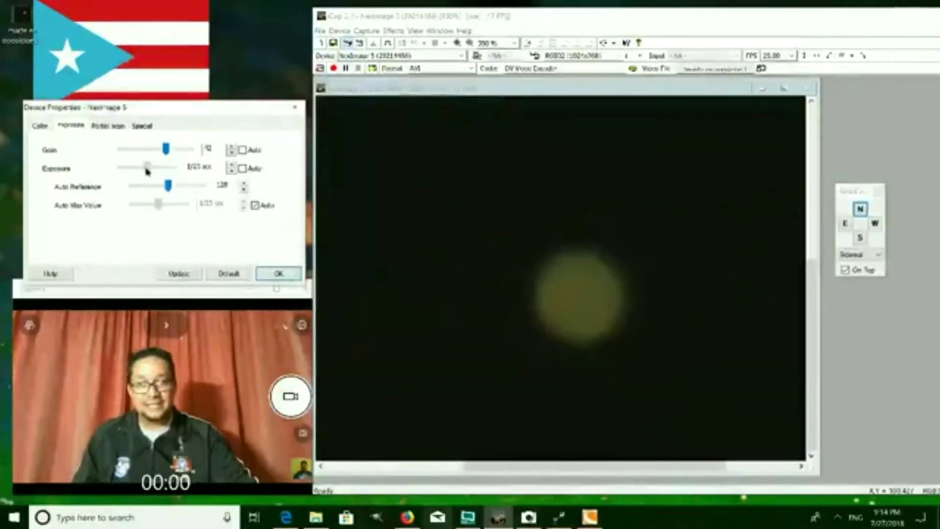
left_click(147, 169)
left_click_drag(167, 149, 171, 152)
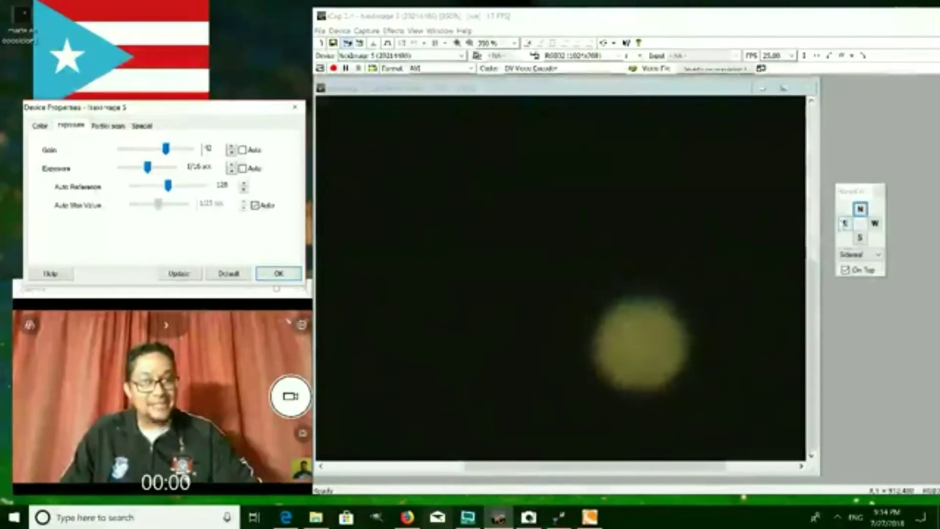
Counter the planet's drift in the live frame with repeated east and north nudges and one south nudge
left_click(844, 224)
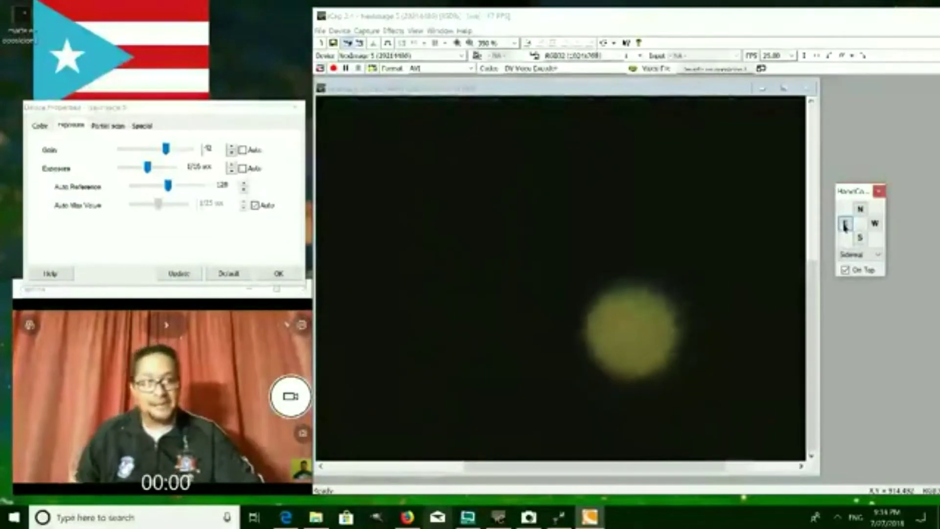
left_click(867, 206)
left_click(867, 207)
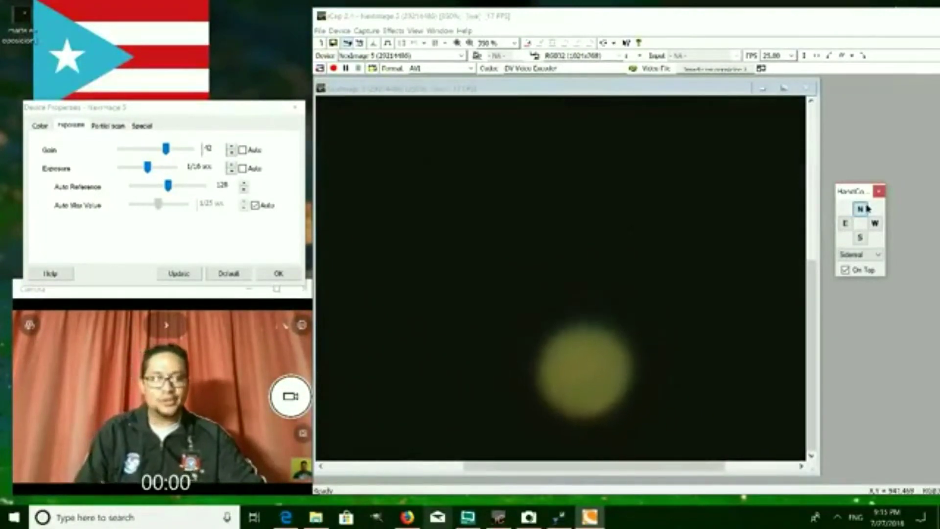
left_click(844, 225)
left_click(845, 225)
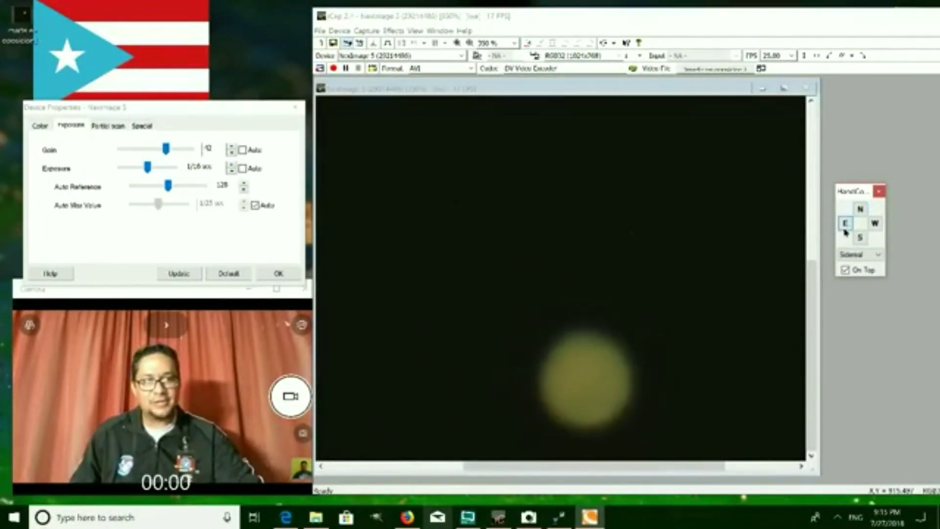
left_click(859, 239)
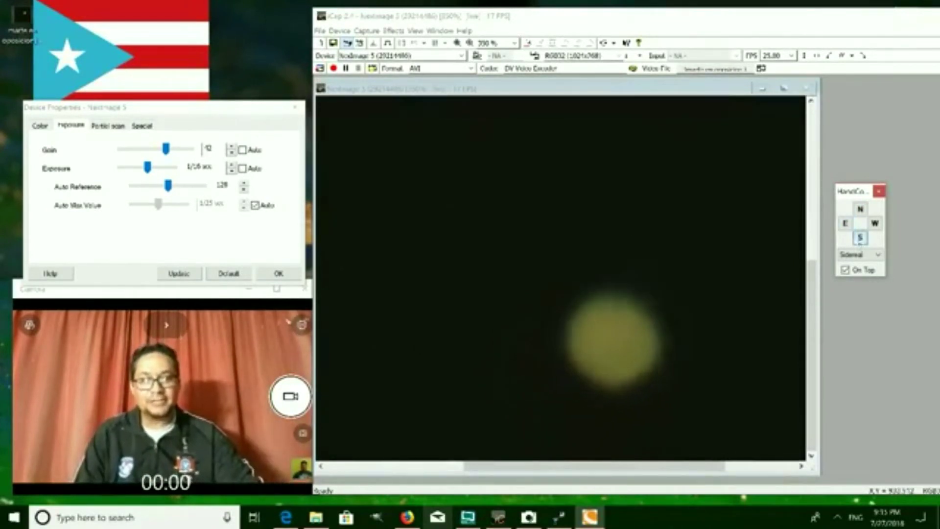
left_click(846, 225)
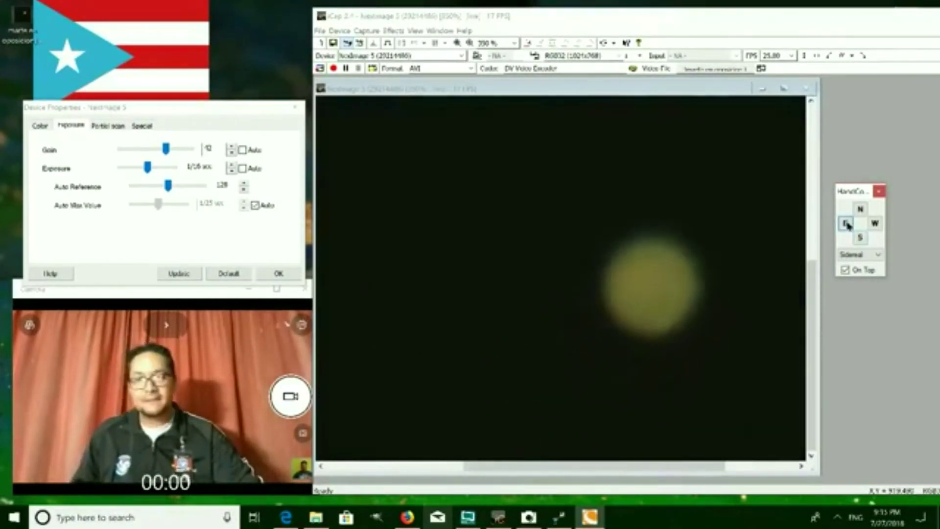
left_click(860, 210)
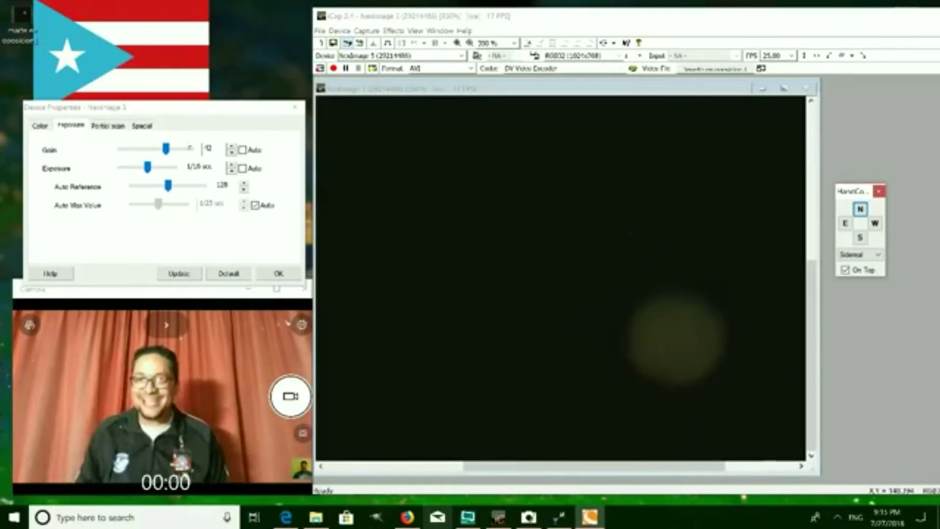
Set the camera exposure to 1/13 sec and nudge the telescope east to bring the planet back towards the centre
left_click_drag(148, 167, 149, 167)
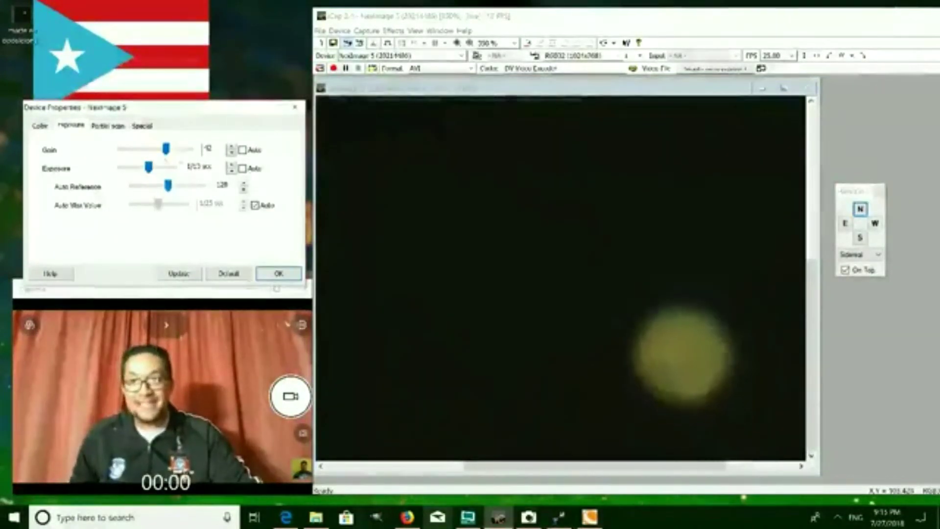
left_click(845, 223)
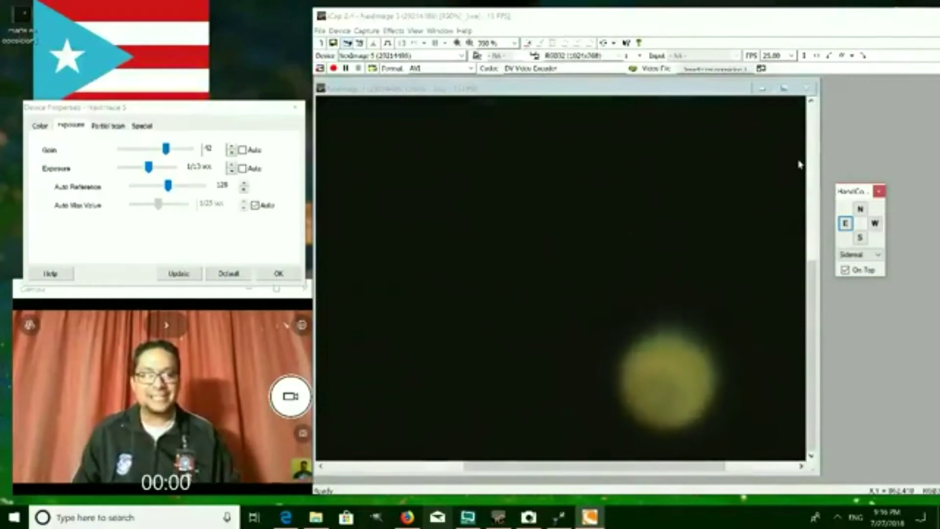
left_click(846, 223)
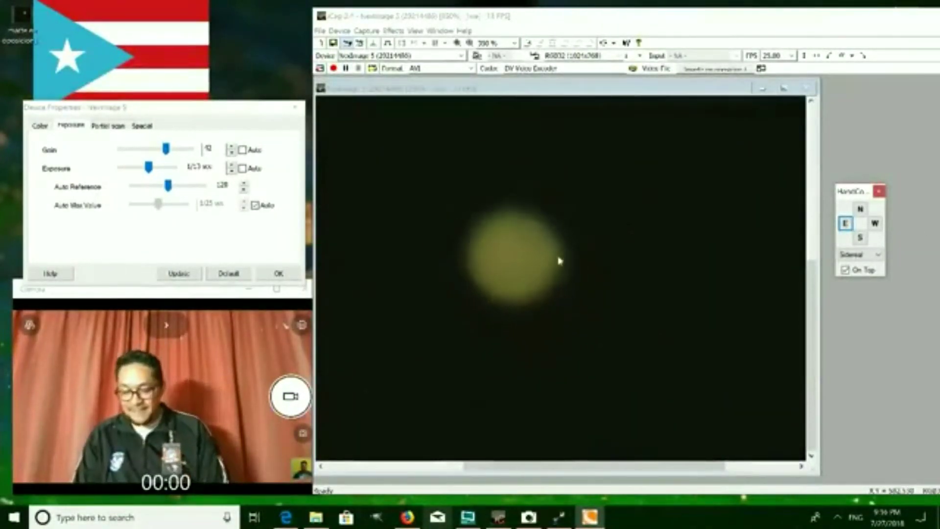
Set the exposure to 1/9 sec and the gain to 41, and adjust the planet's position with north, south and east nudges
left_click_drag(148, 168, 150, 168)
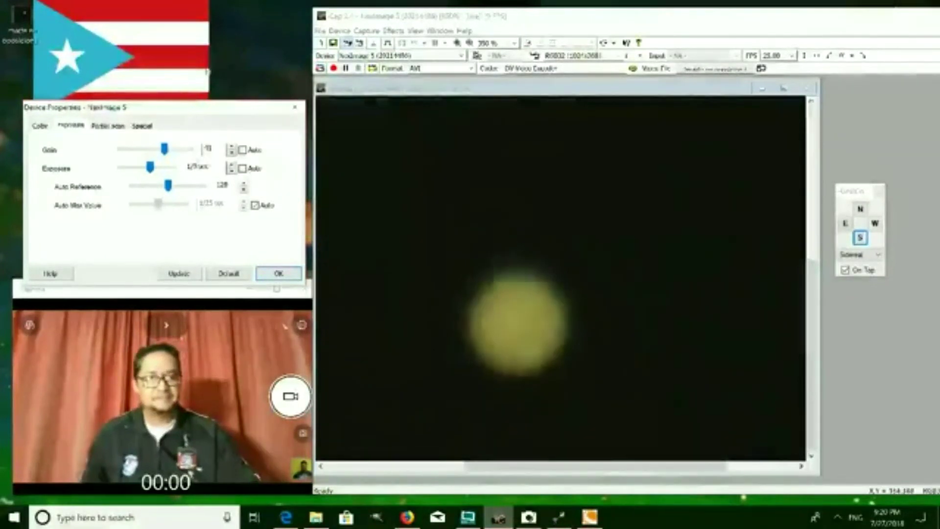
left_click(860, 209)
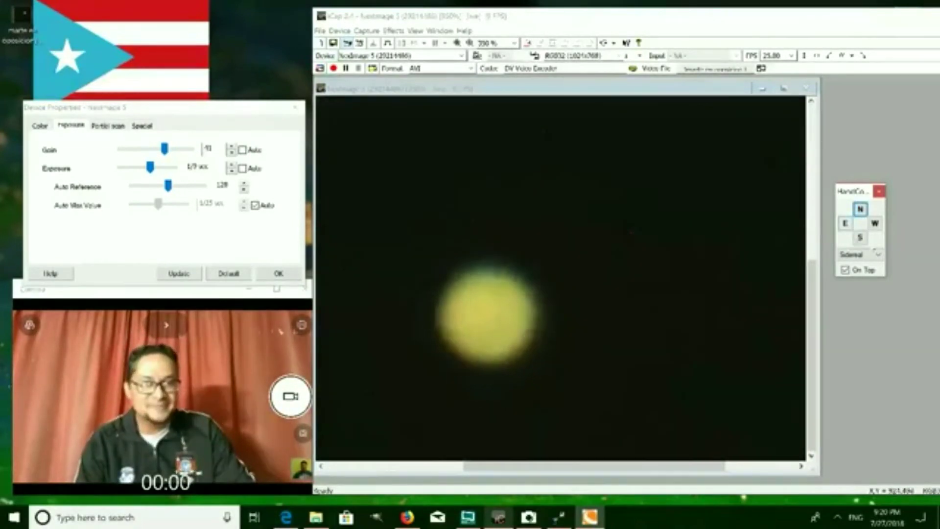
left_click(862, 239)
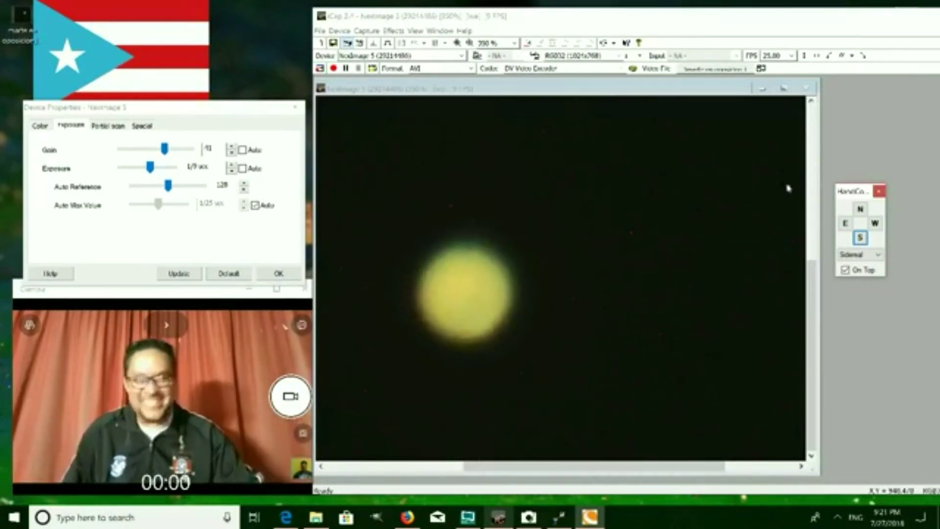
left_click(859, 238)
left_click(850, 226)
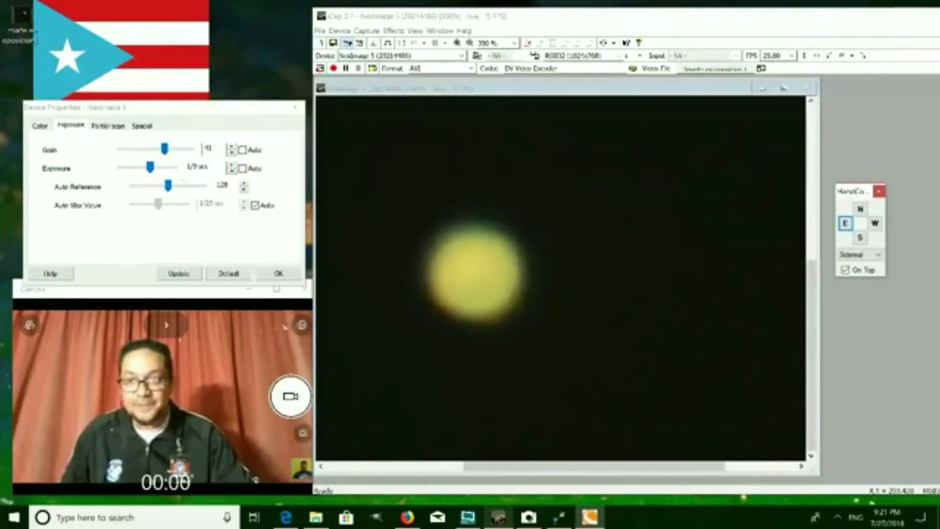
Dim the planet's image by setting the camera gain to 33 and the exposure to 1/13 sec
left_click_drag(165, 153, 159, 156)
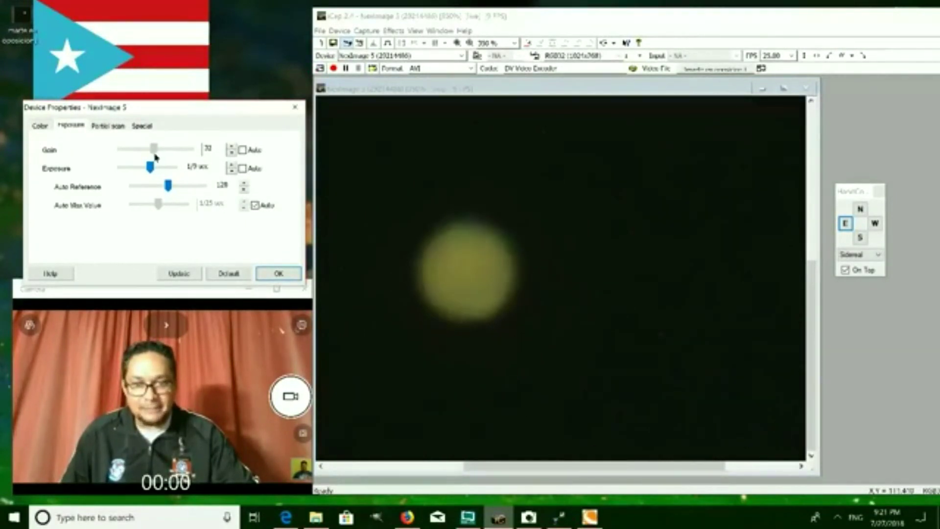
left_click_drag(157, 157, 151, 170)
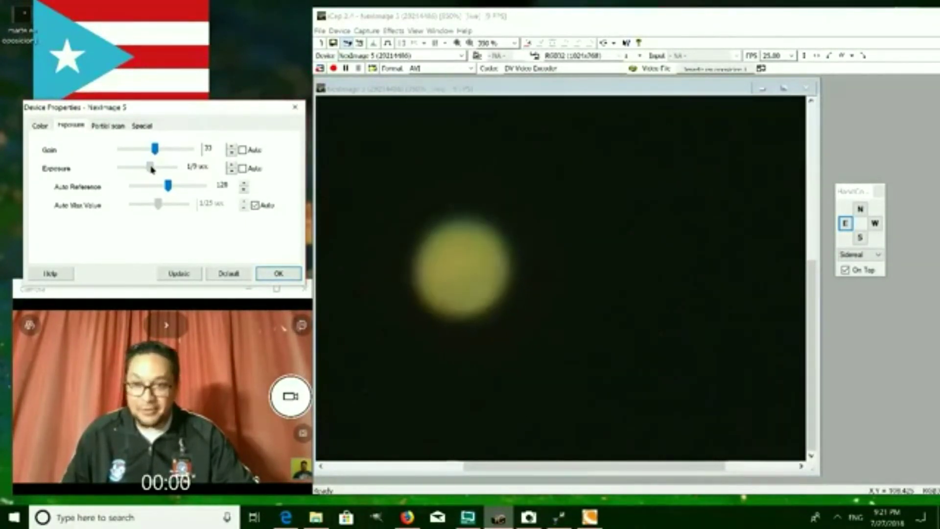
left_click_drag(196, 205, 197, 205)
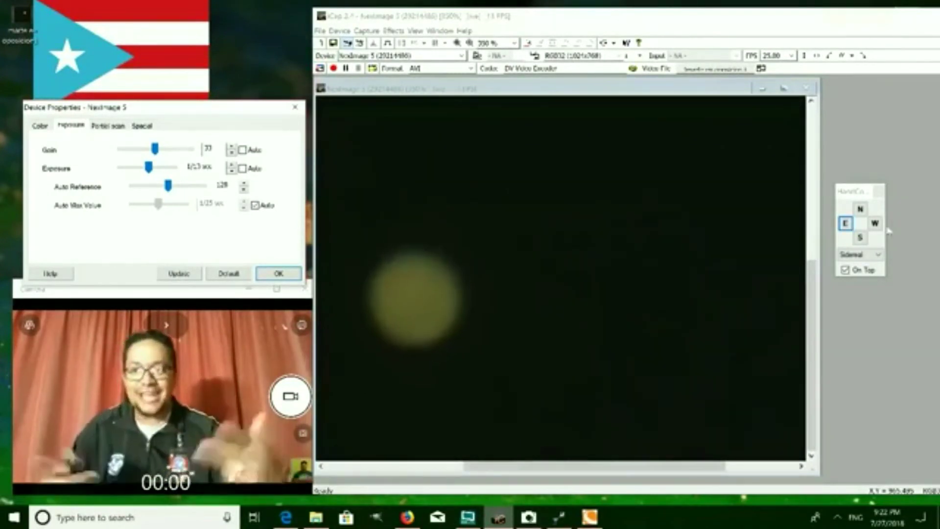
Nudge the telescope south and north, and switch the hand control's rate from sidereal to a faster multiple of sidereal
left_click(859, 238)
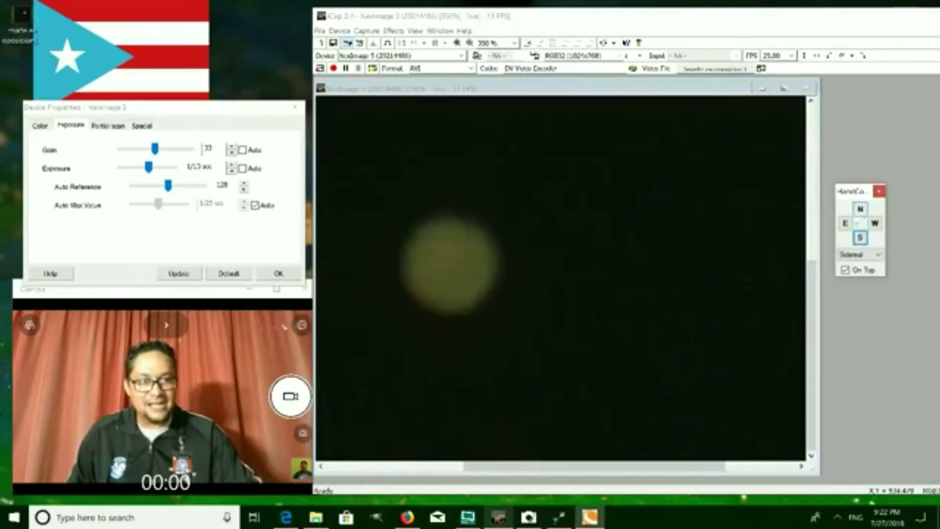
left_click(860, 209)
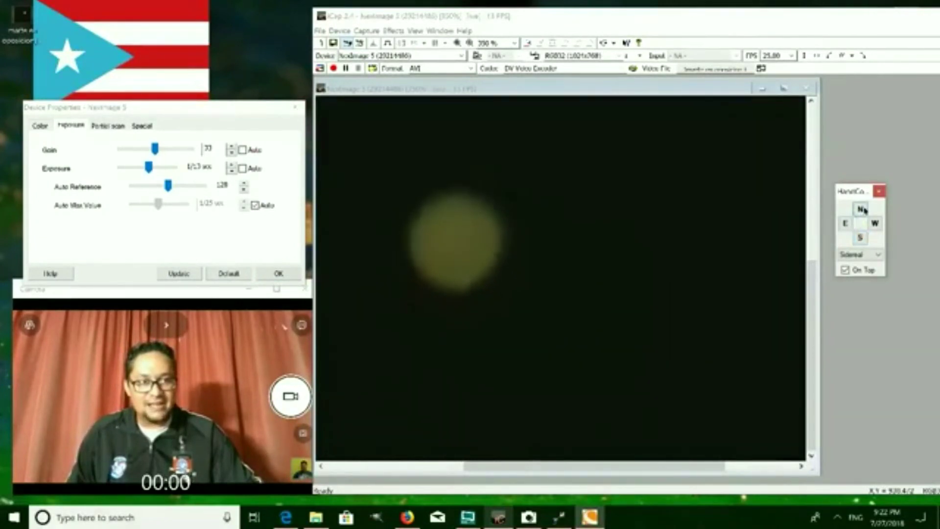
left_click(872, 255)
left_click(854, 268)
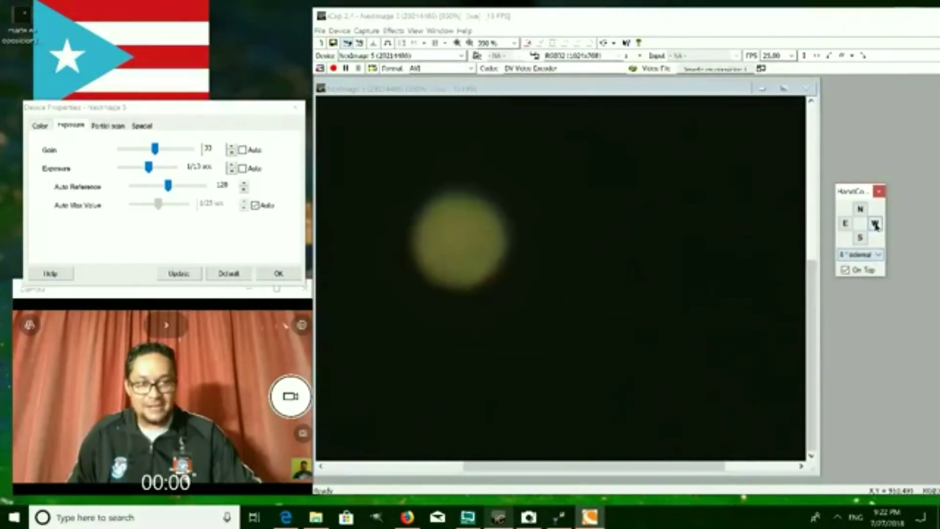
Recentre the planet at the faster hand control rate with east, west, south, north and east nudges
left_click(845, 223)
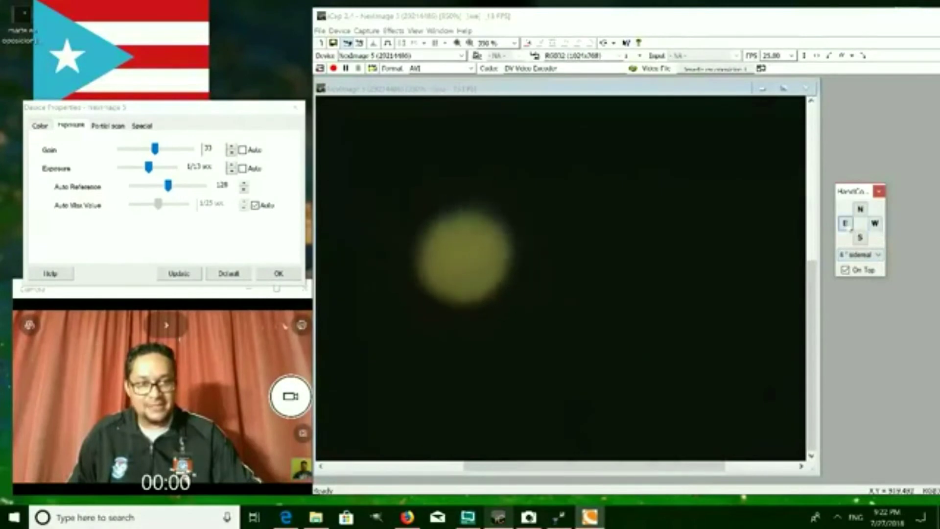
left_click(874, 224)
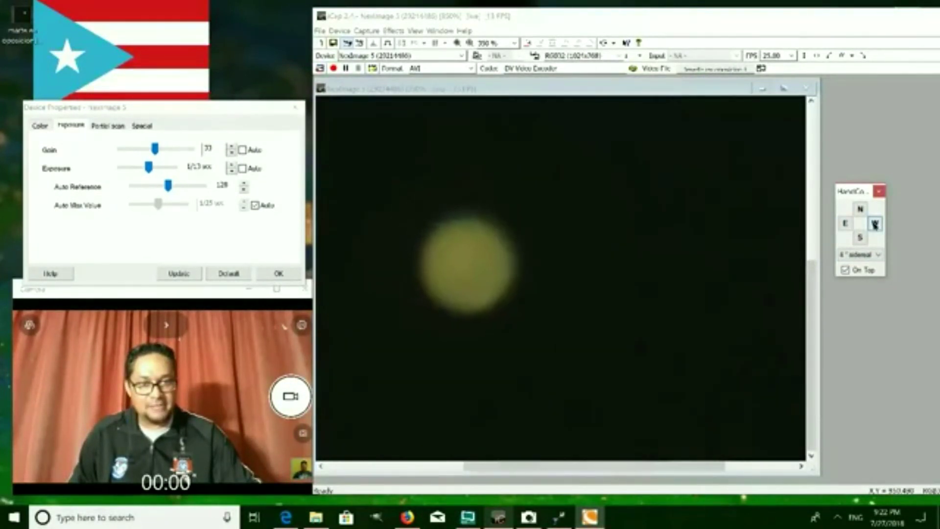
left_click(861, 239)
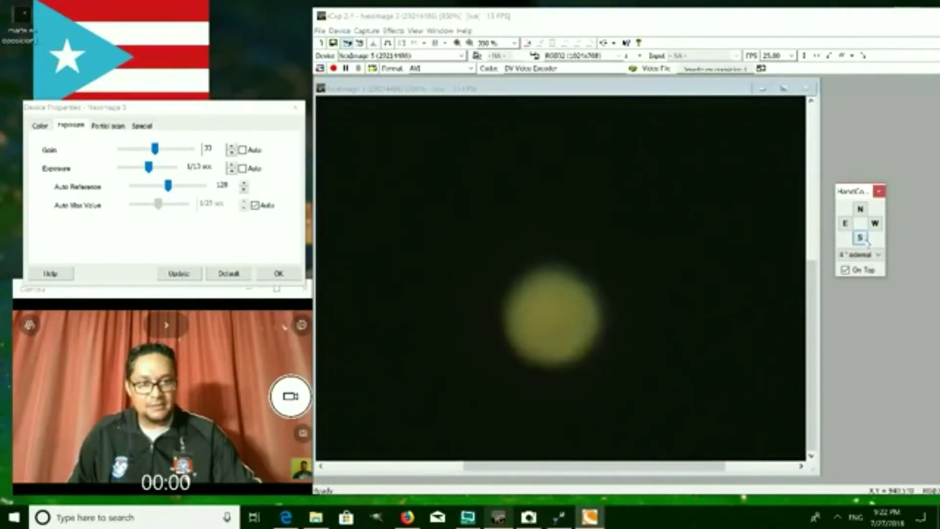
left_click(860, 209)
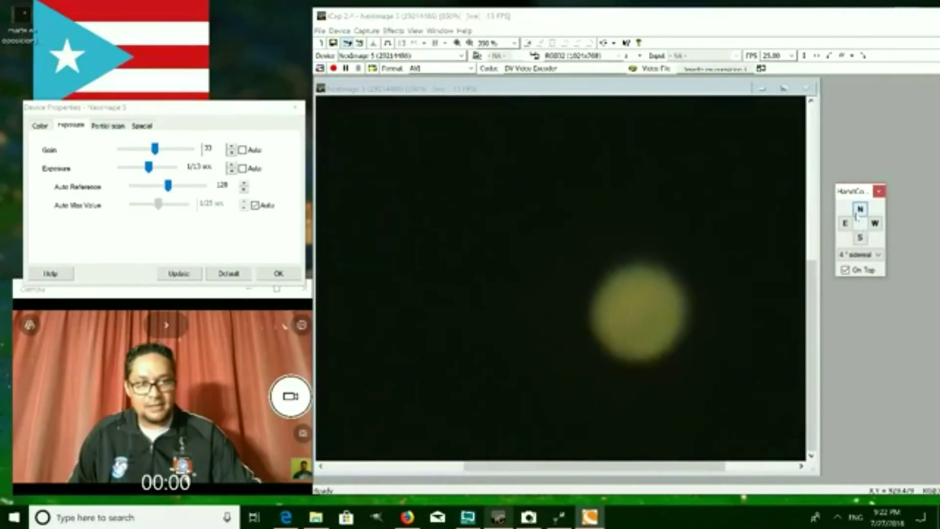
left_click(845, 224)
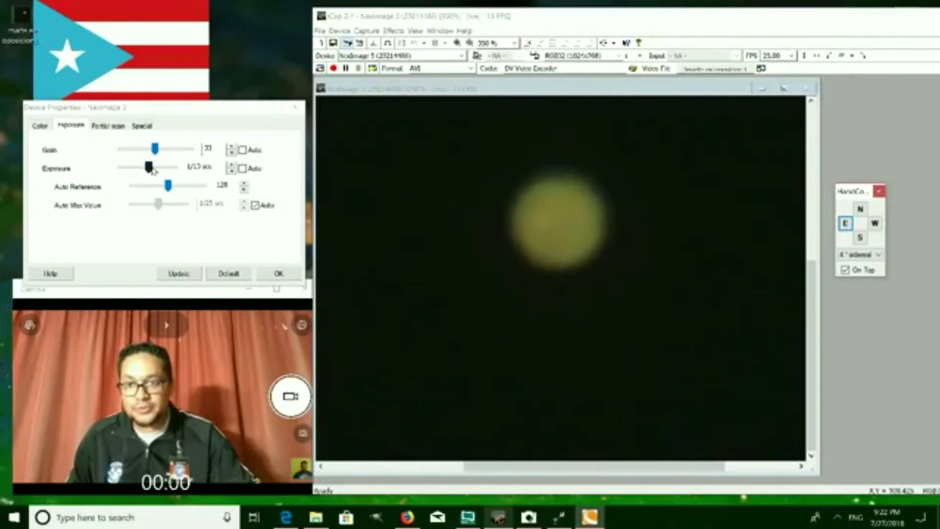
Set the camera exposure to 1/18 sec and the gain to 30
left_click(152, 169)
left_click(153, 170)
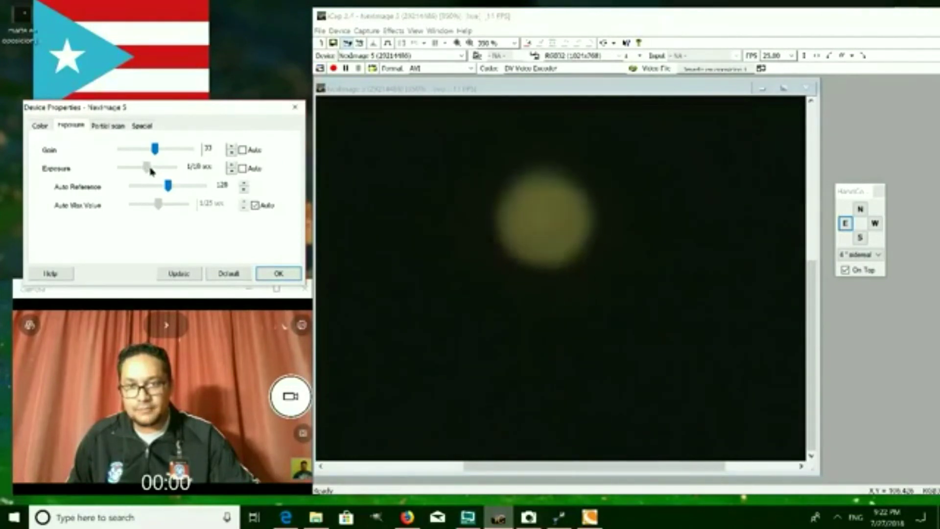
left_click(156, 149)
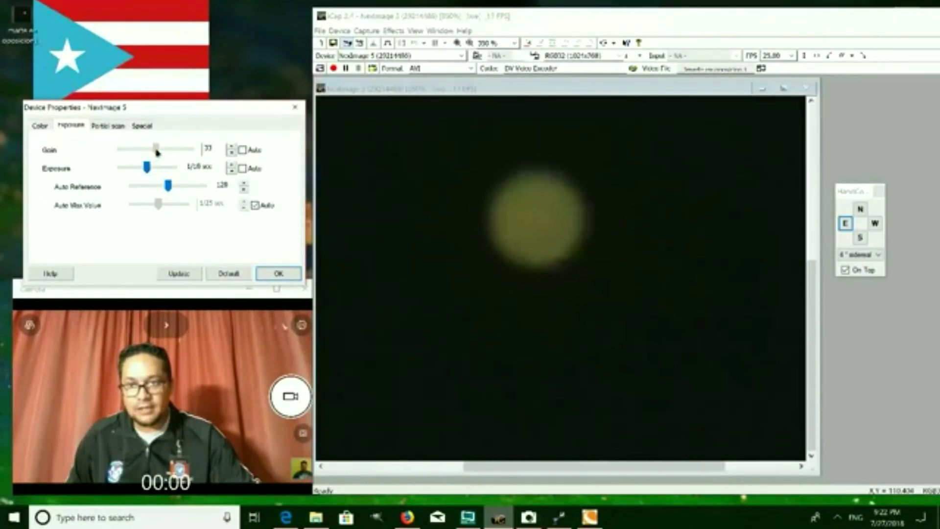
left_click_drag(157, 153, 150, 155)
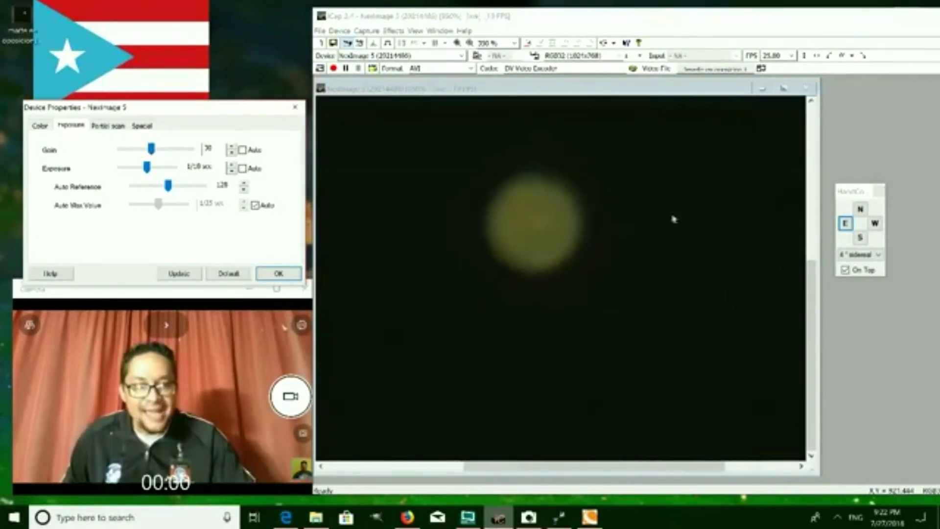
left_click_drag(146, 168, 150, 170)
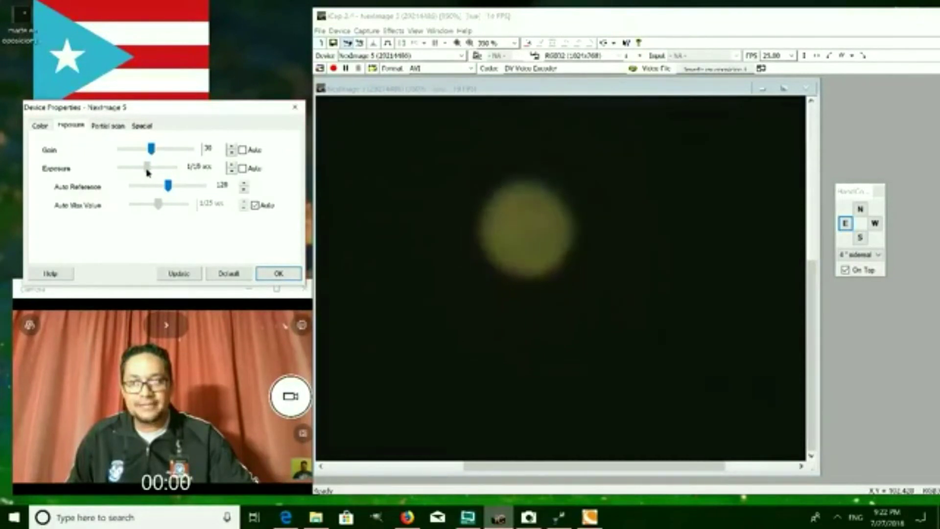
left_click_drag(149, 172, 149, 171)
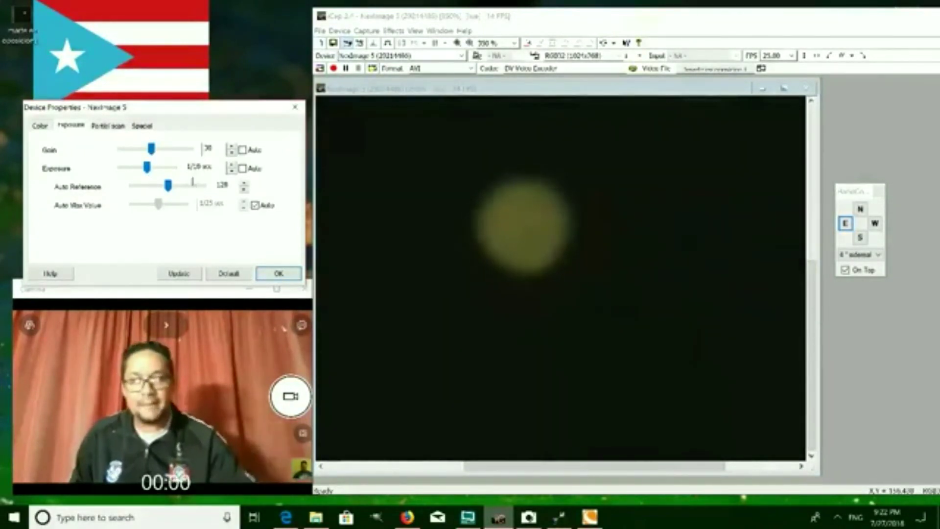
Bring the planet back near the centre of the live frame with south, west, north and east nudges
left_click(859, 238)
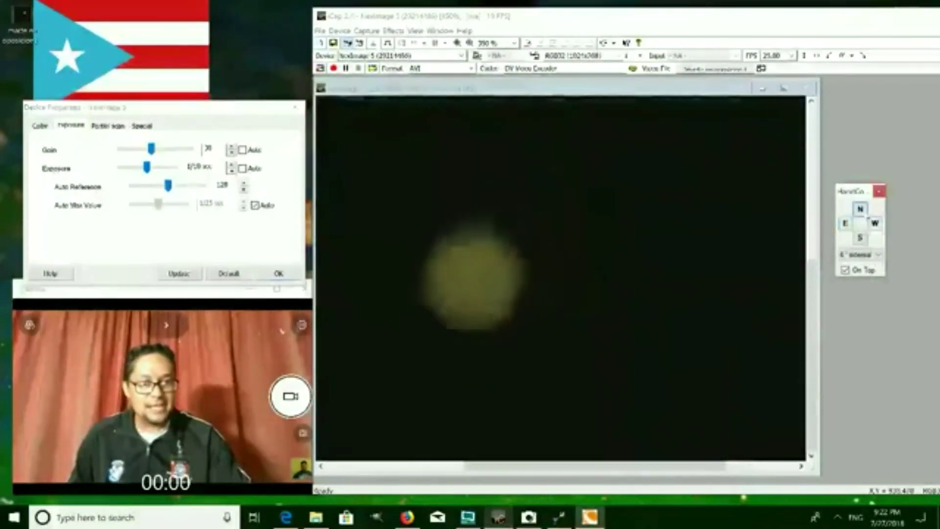
left_click(860, 239)
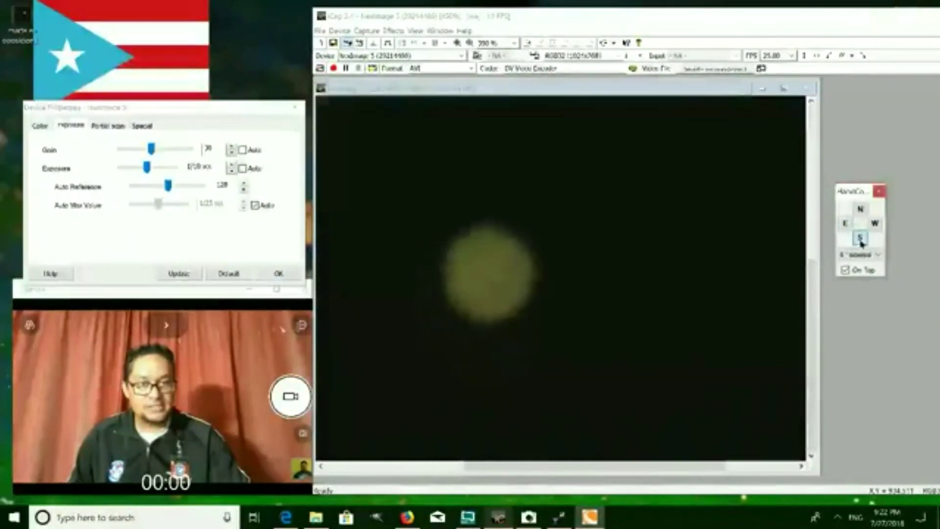
left_click(875, 223)
left_click(860, 210)
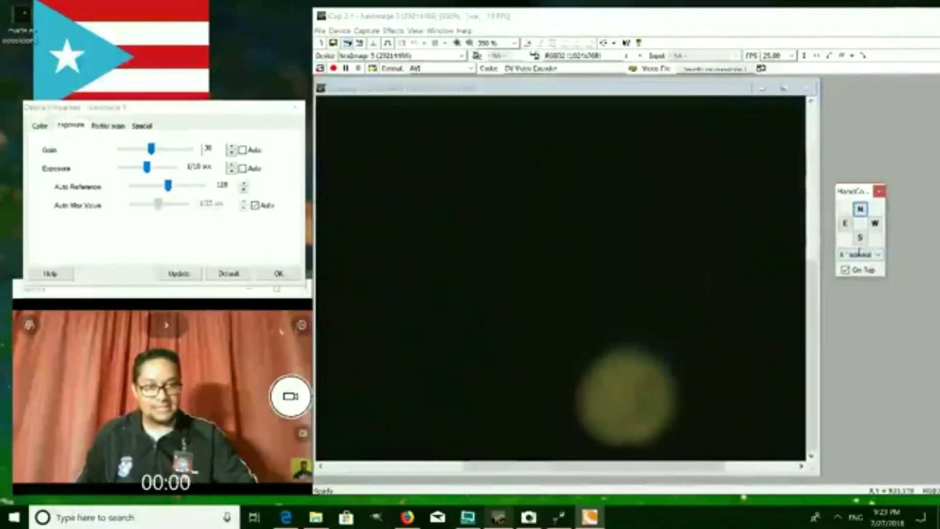
left_click(859, 239)
left_click(845, 226)
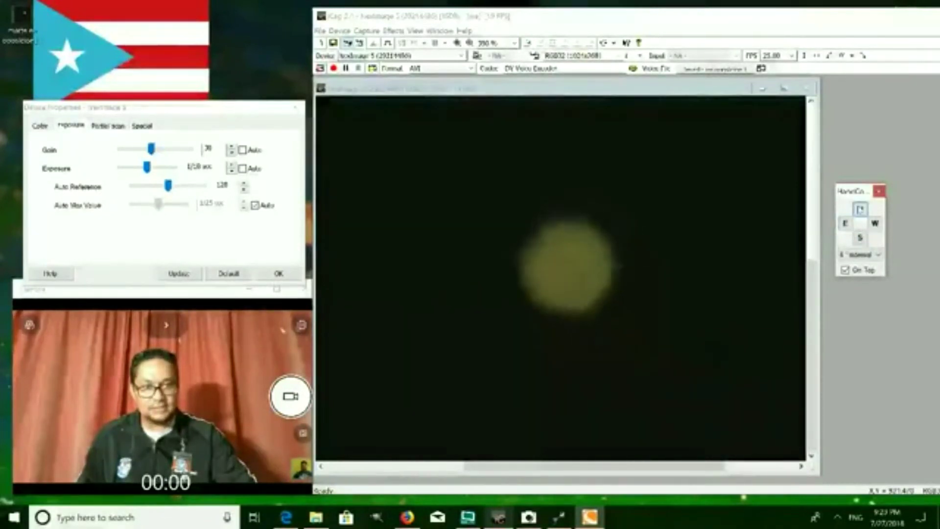
Nudge the telescope north and set the hand control's rate to Sidereal
left_click(860, 209)
left_click(858, 254)
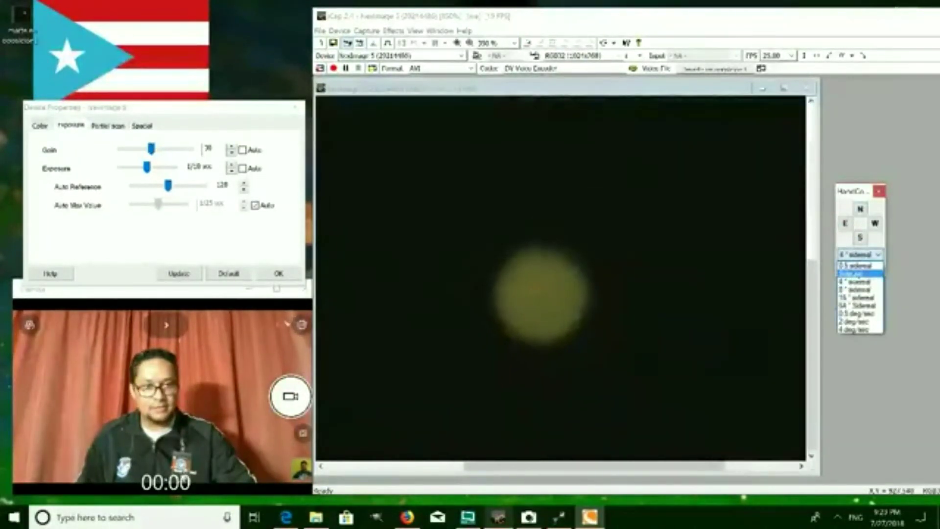
left_click(852, 273)
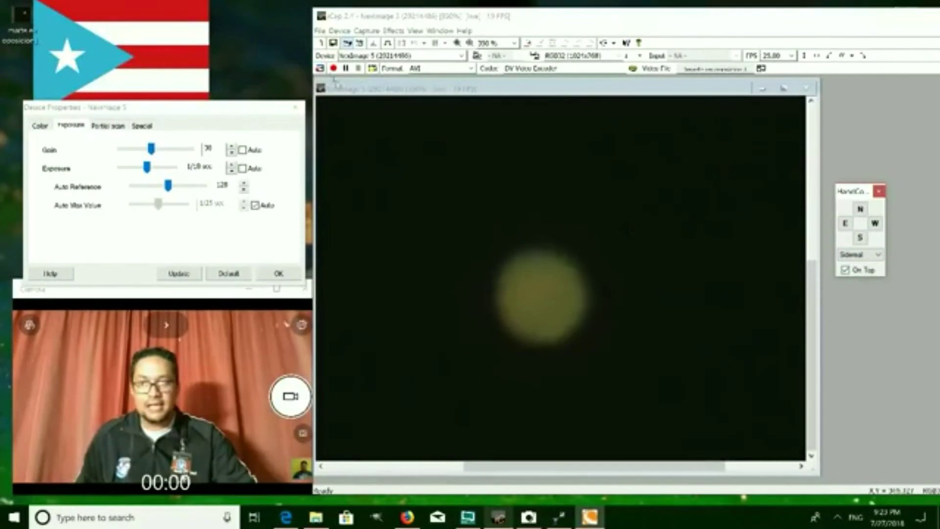
Set the video recording's target file to "captura 2 marte" on the Desktop and apply the recording settings
left_click(319, 69)
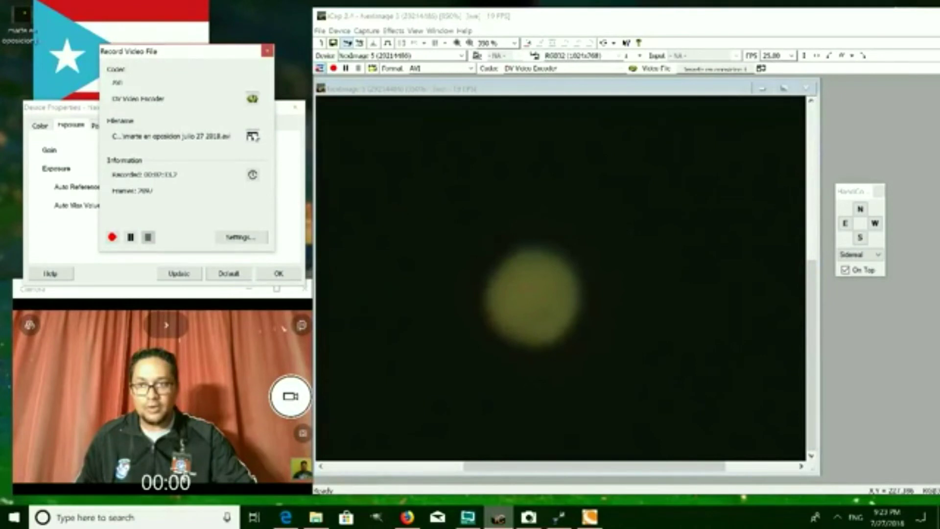
left_click(253, 136)
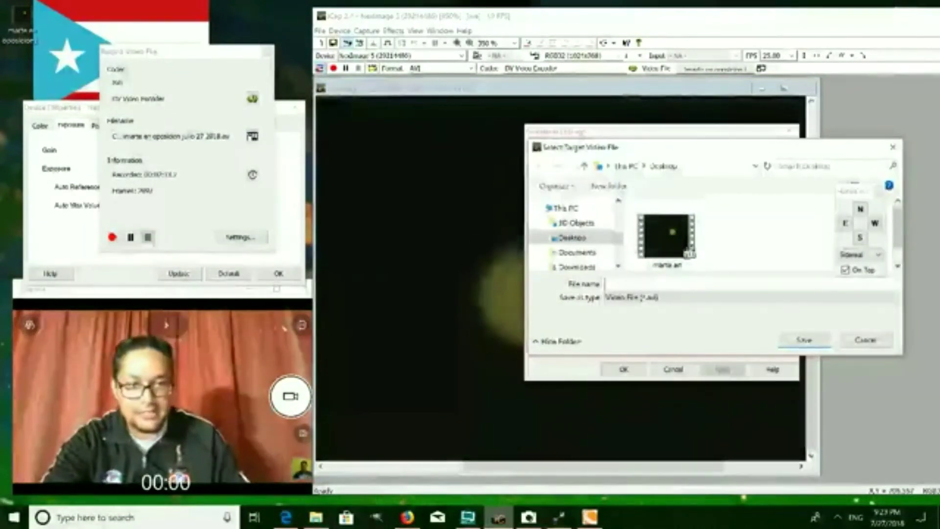
type("captura")
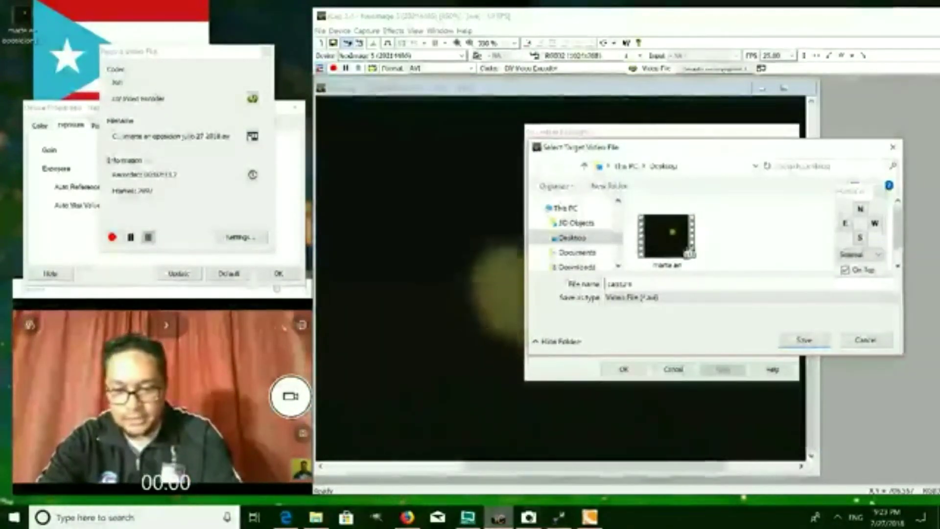
type(" 1 marte")
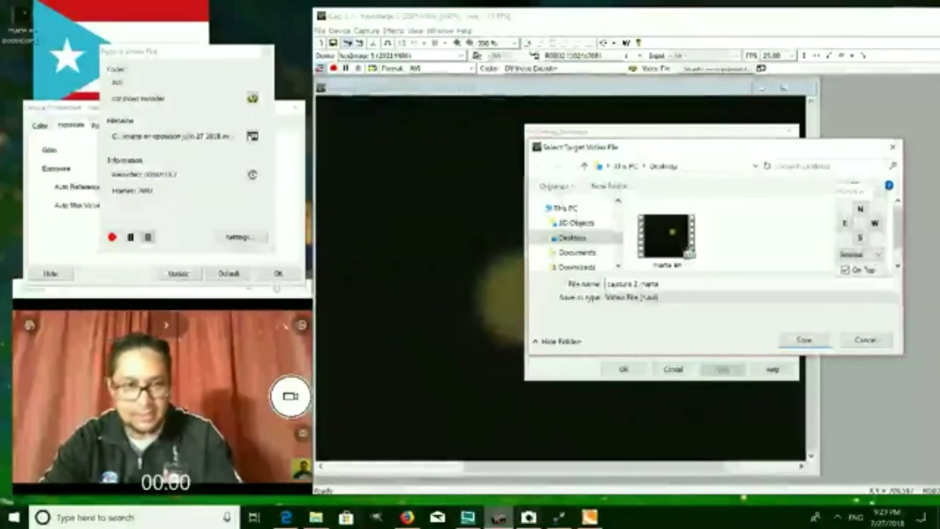
key("Return")
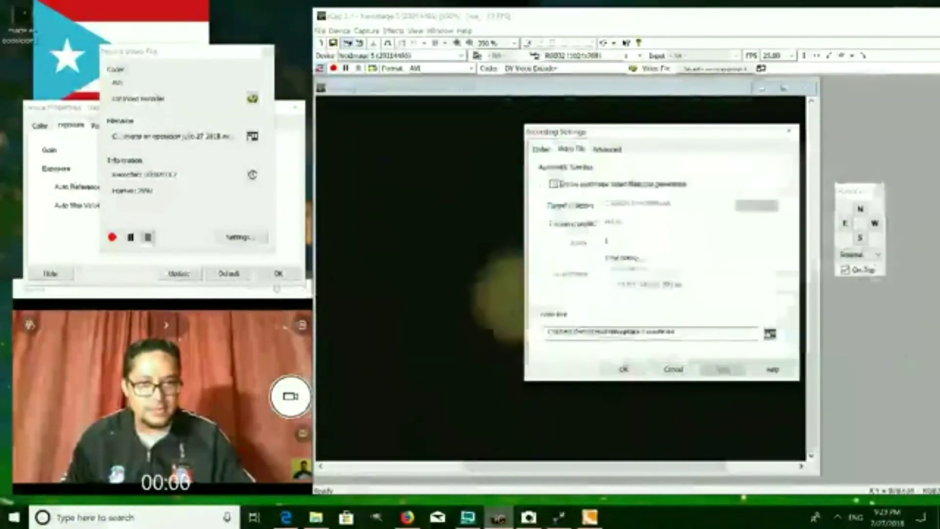
left_click(623, 368)
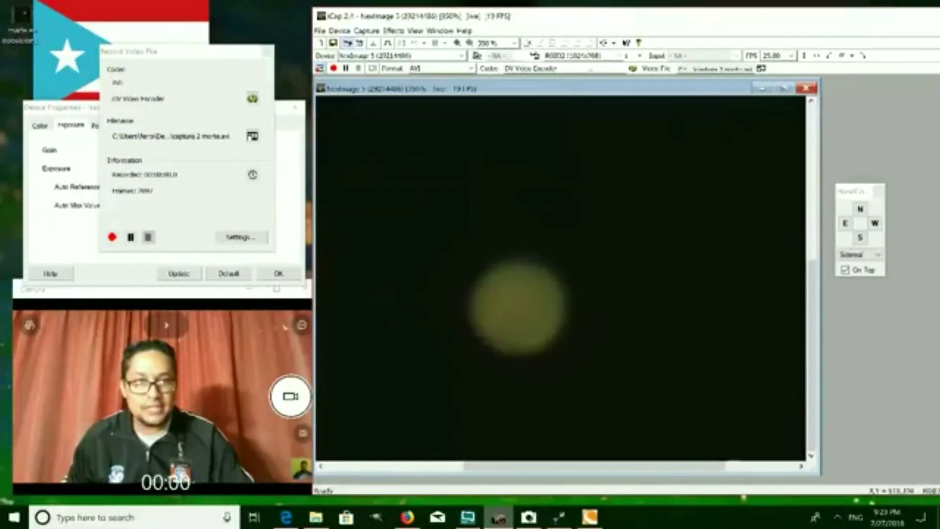
Record the live telescope view to the video file, stopping once the planet has left the frame
left_click(112, 238)
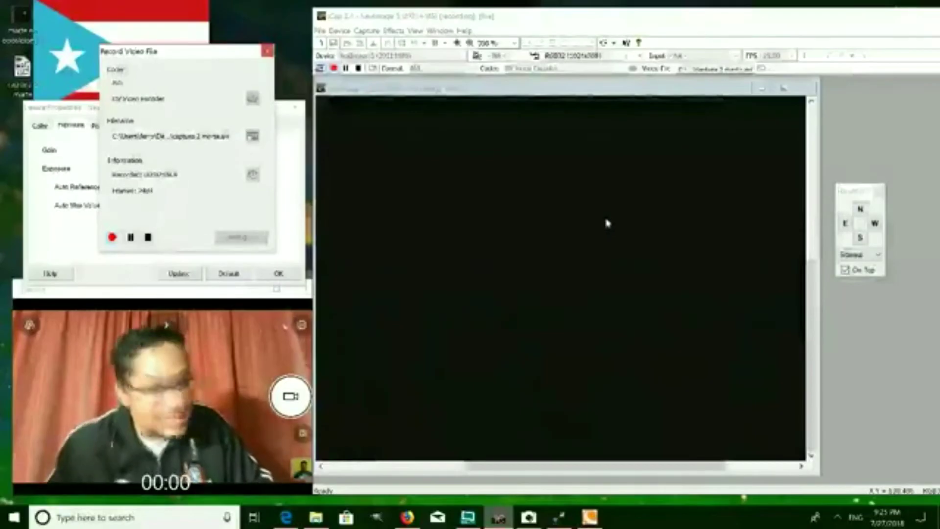
left_click(148, 237)
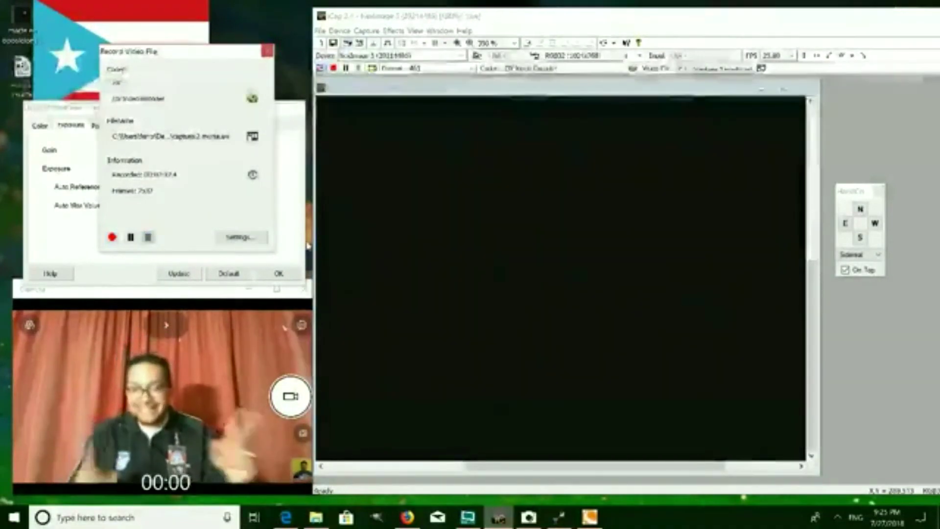